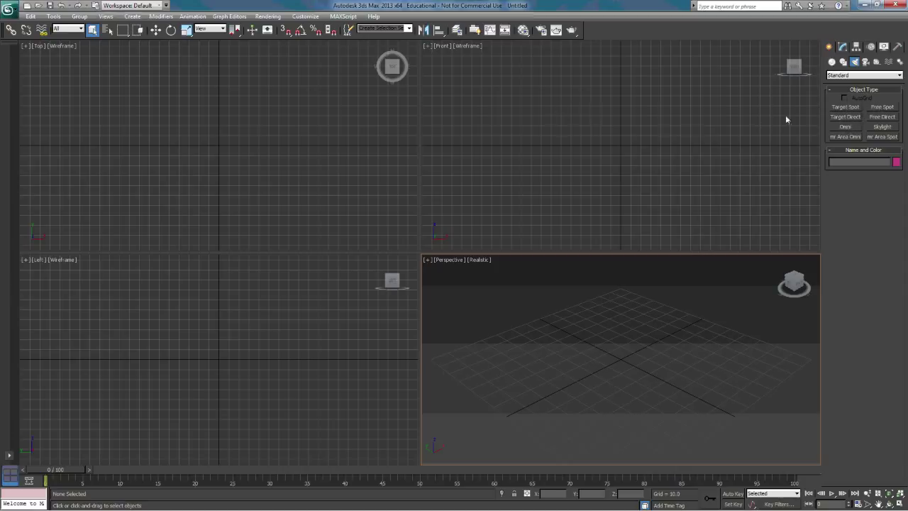
Step: Draw a floor plane in the Top view and colour it light grey
click(832, 62)
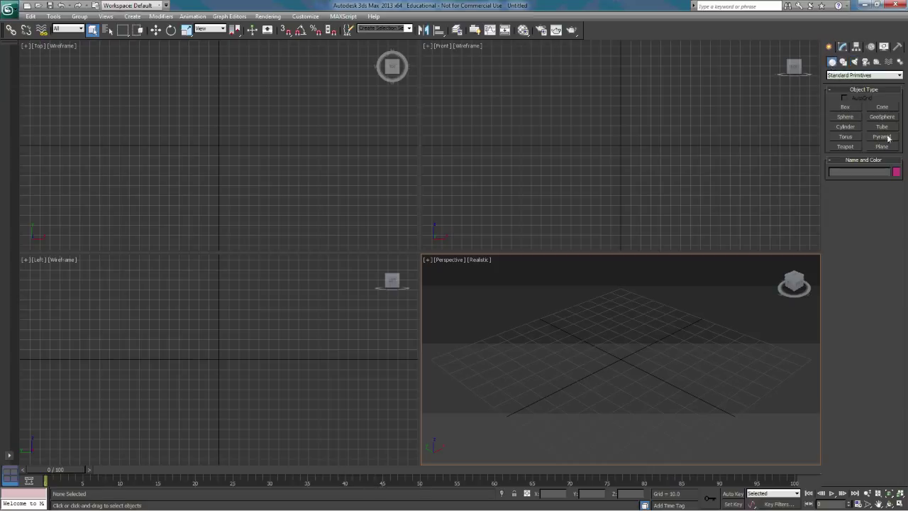
click(889, 147)
drag(86, 59, 349, 236)
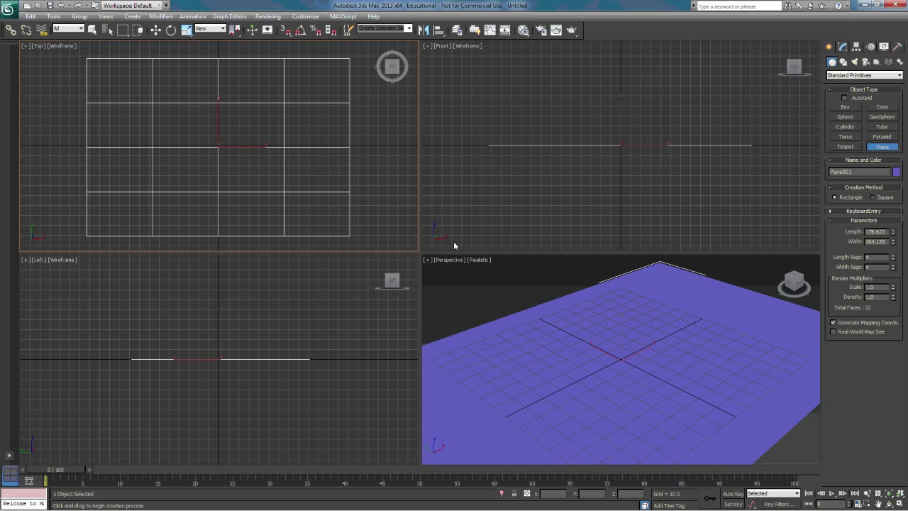
click(896, 172)
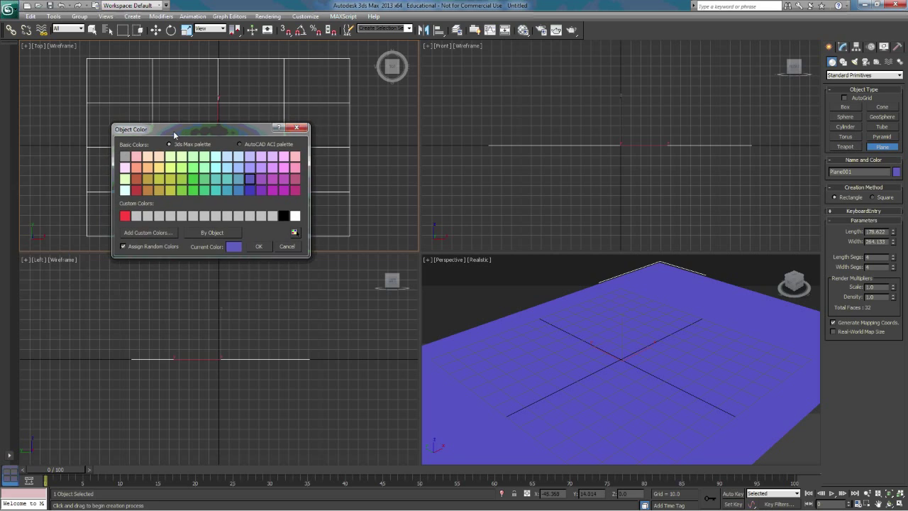
click(124, 157)
click(260, 246)
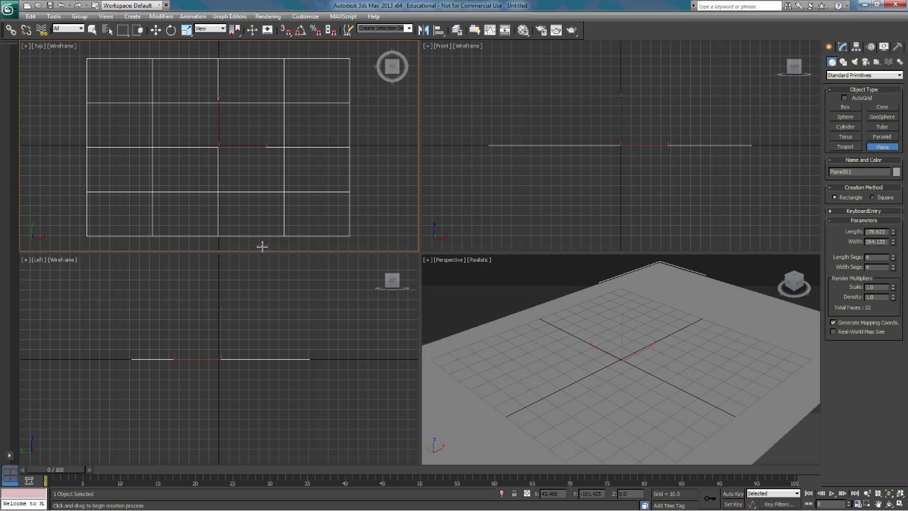
Step: Place a box on the floor and draw an upright wall plane in the Left view
click(845, 107)
drag(273, 121, 309, 171)
click(306, 149)
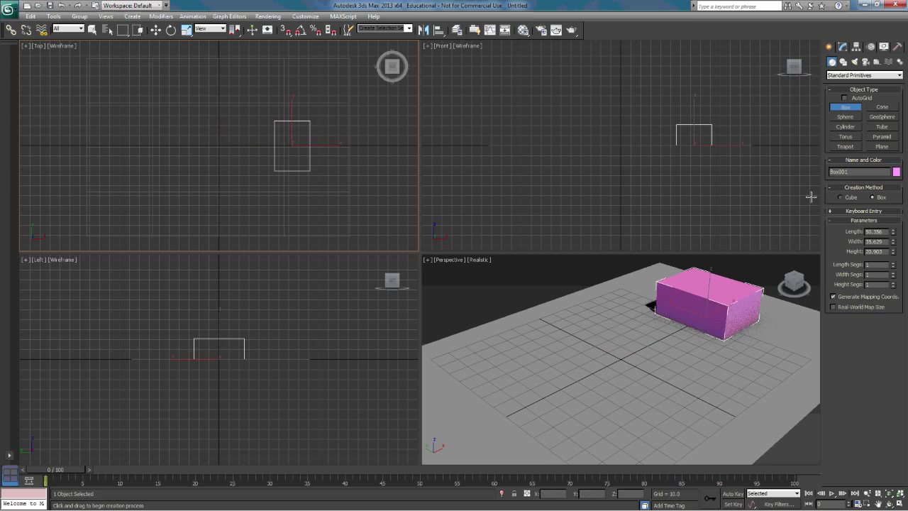
click(888, 147)
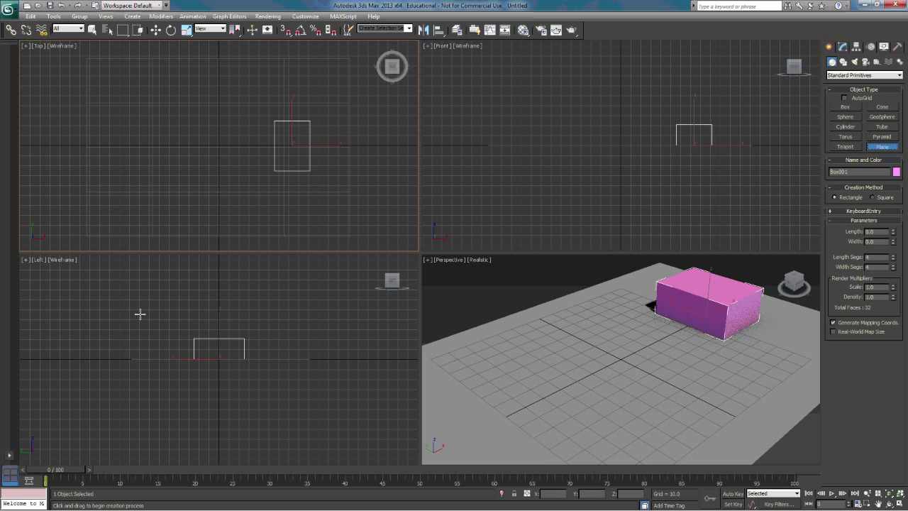
drag(129, 269, 309, 359)
Step: Slide the wall plane sideways in the Front view beside the box and choose the Omni light type
click(155, 30)
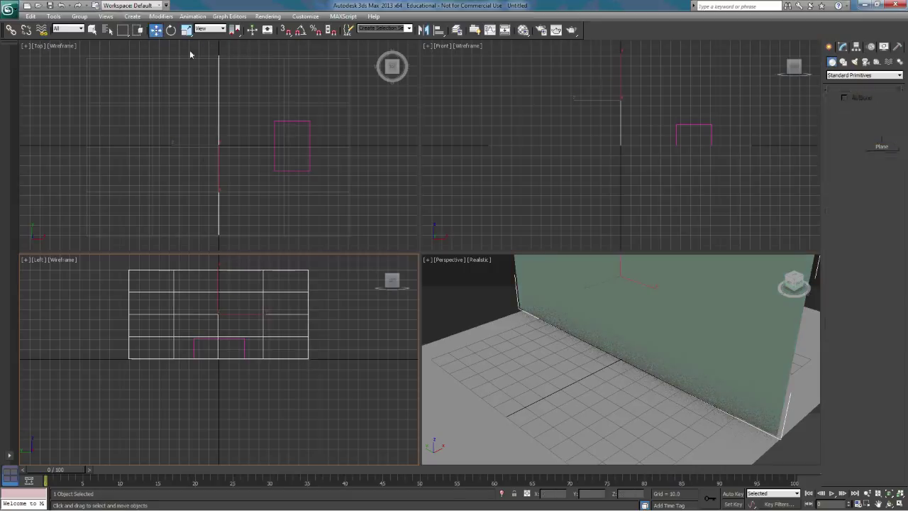
click(584, 103)
click(620, 98)
drag(641, 100, 771, 117)
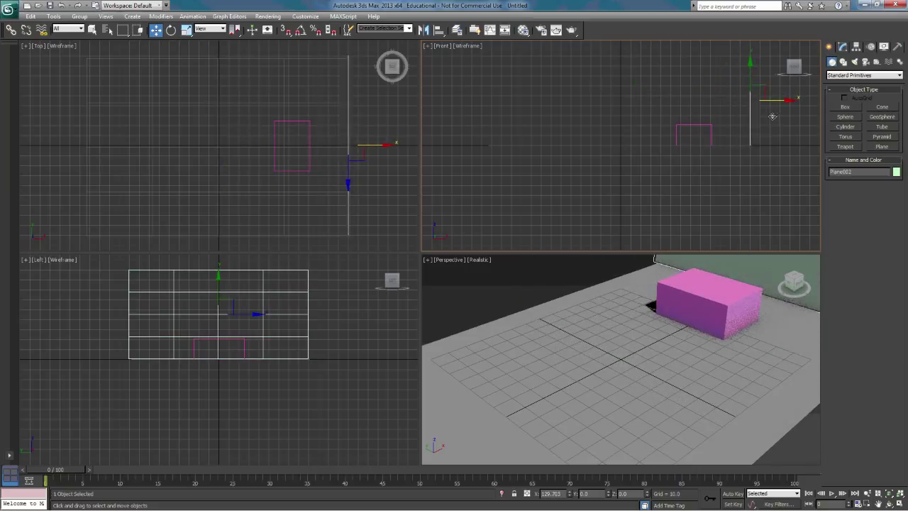
click(854, 62)
click(844, 126)
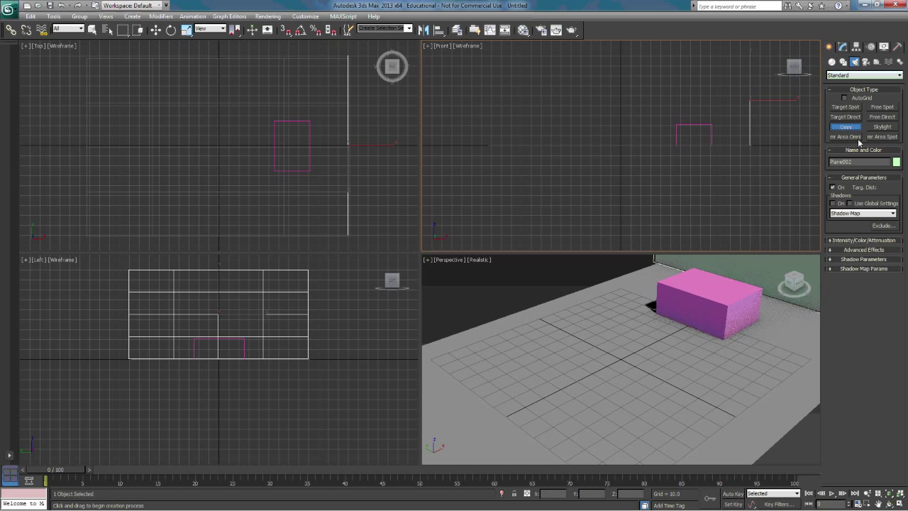
Step: Place Omni001 above the floor in the Front view, then switch it off and back on to compare
click(520, 99)
drag(520, 99, 551, 95)
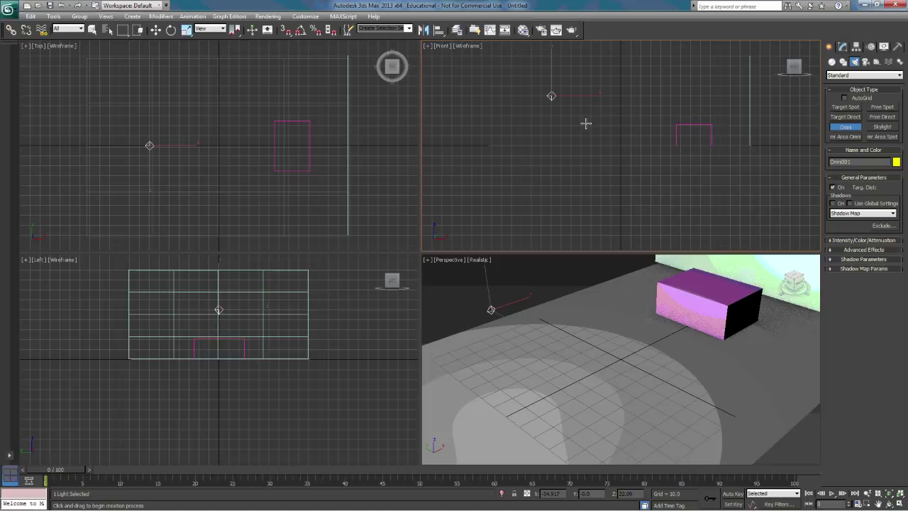
click(834, 188)
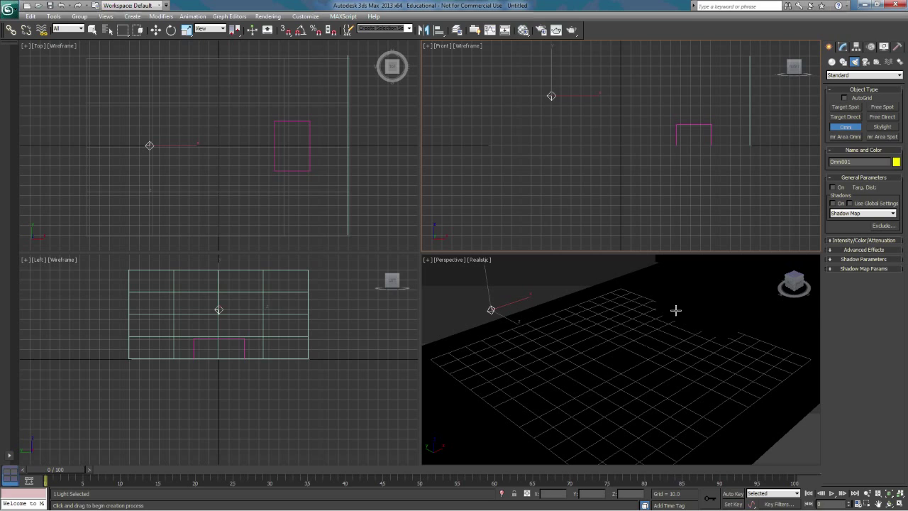
click(832, 188)
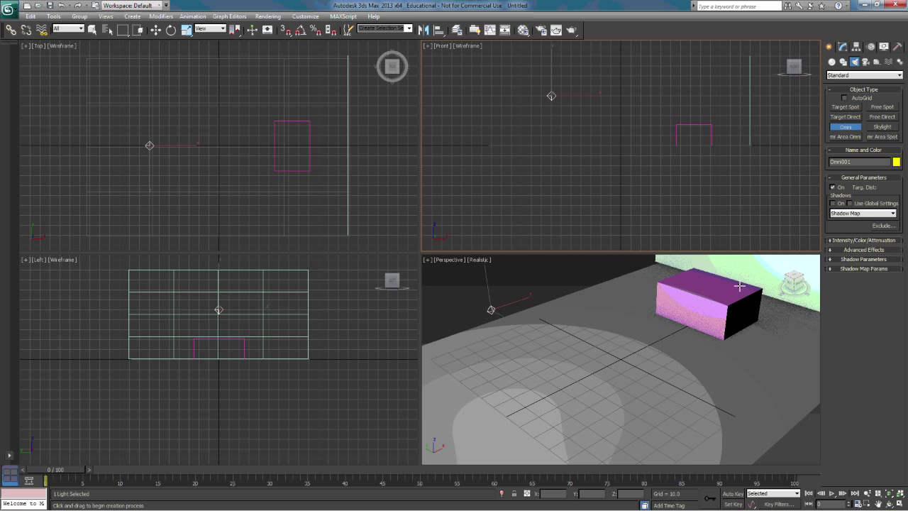
Step: Add Omni002 and Omni003 in the Perspective view, enable Omni003's shadows, and pan to the wall
click(795, 284)
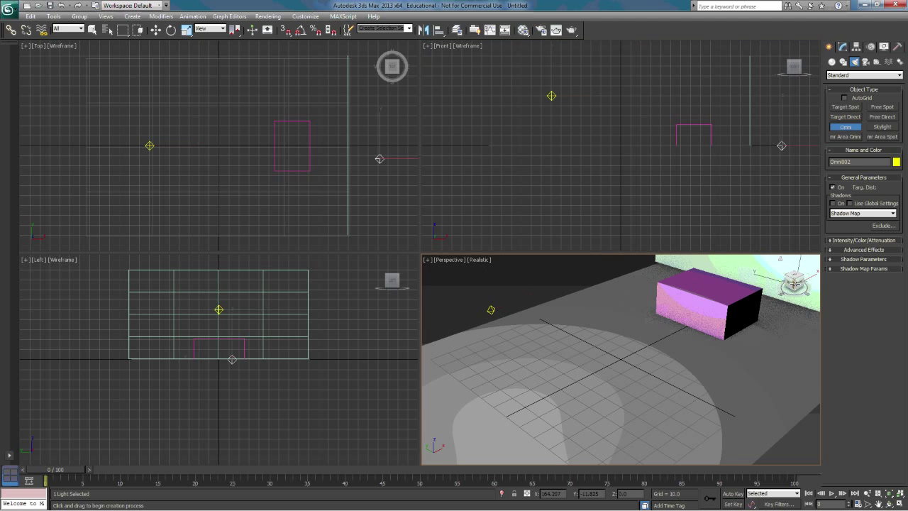
alt+middle_drag(795, 285, 762, 390)
click(475, 279)
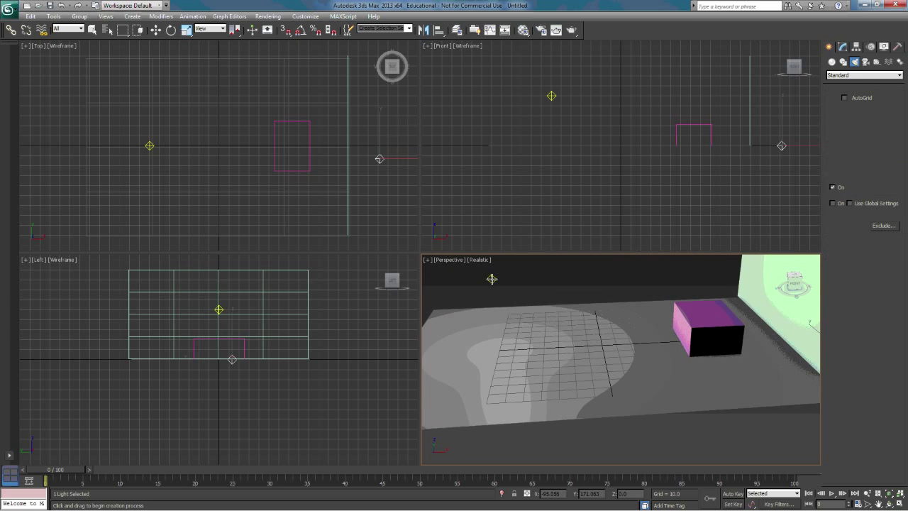
click(832, 204)
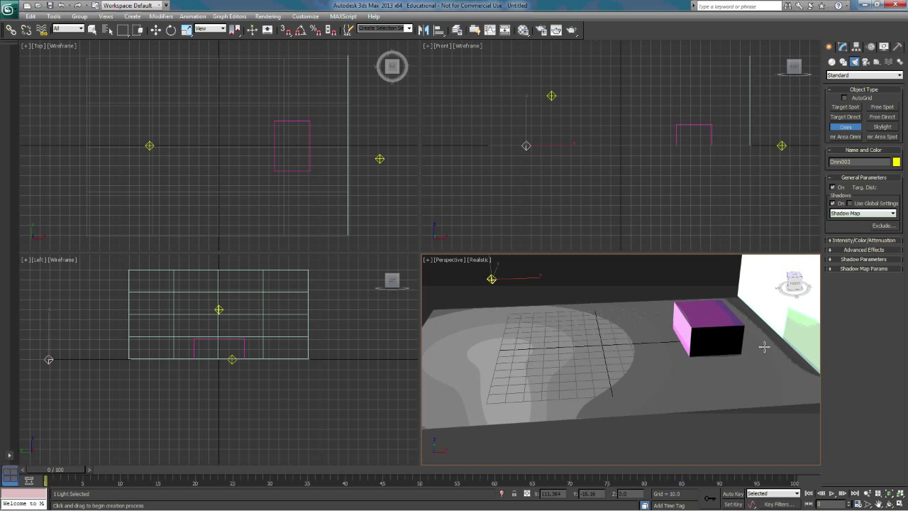
middle_drag(766, 346, 728, 364)
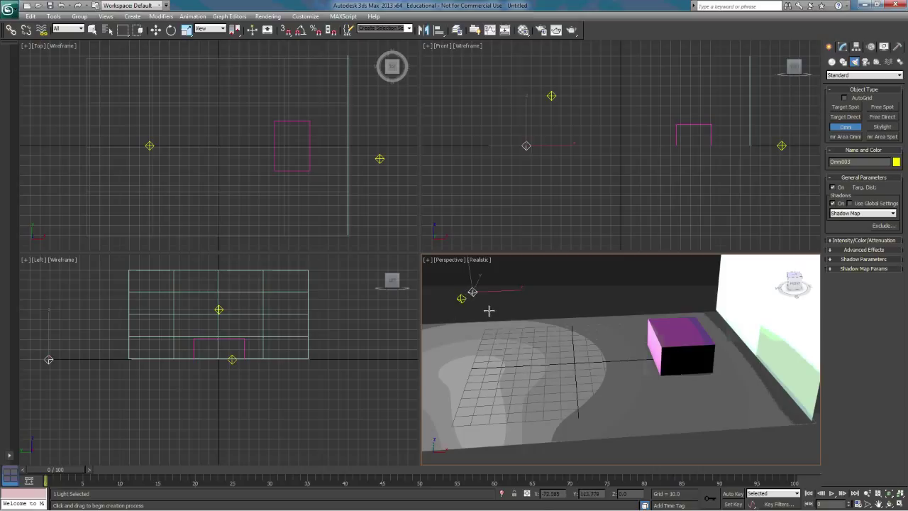
Step: Undo the newest light and move Omni001 above the floor centre
click(461, 300)
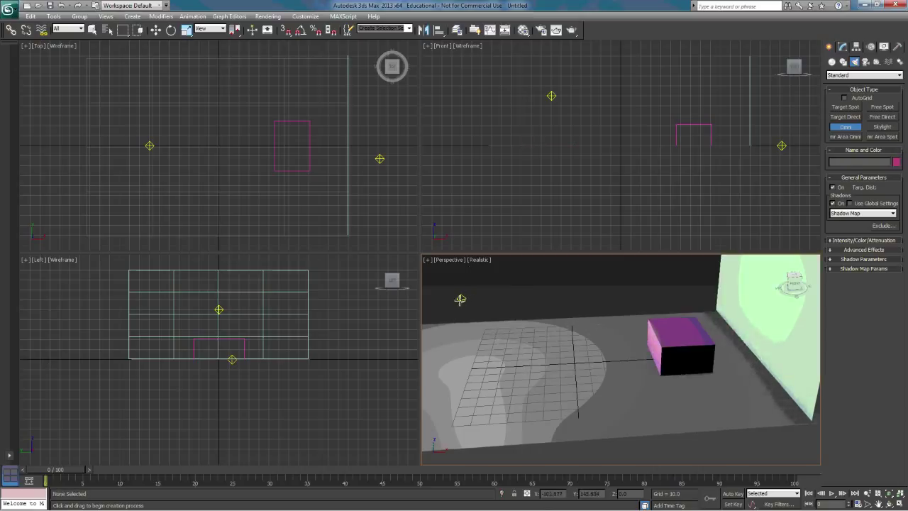
key(ctrl+z)
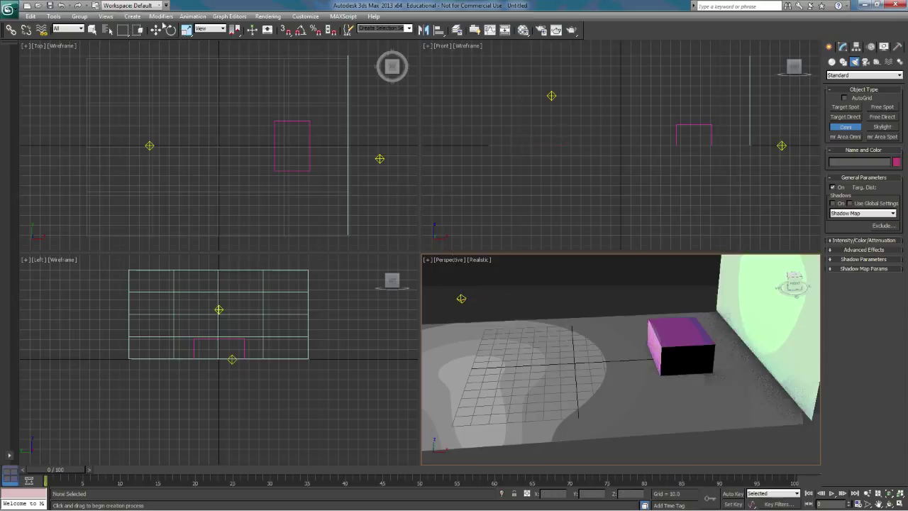
click(92, 30)
click(155, 30)
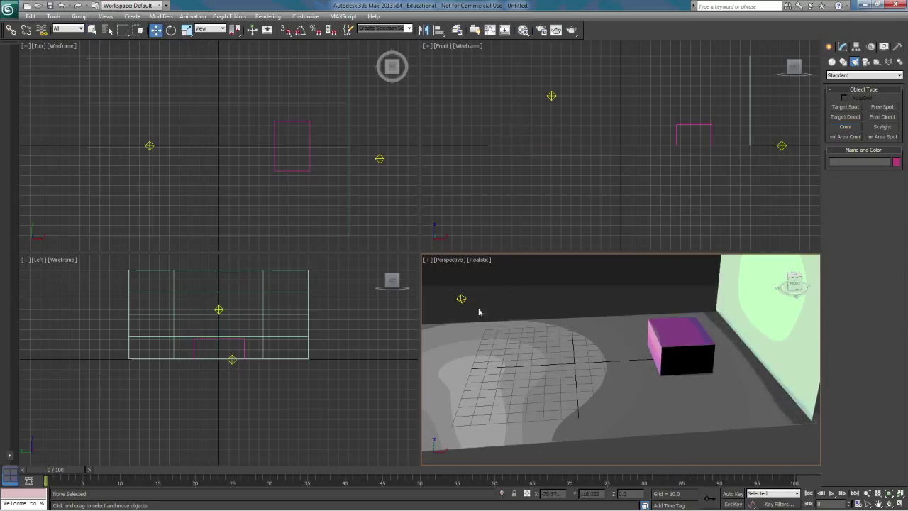
drag(461, 299, 610, 313)
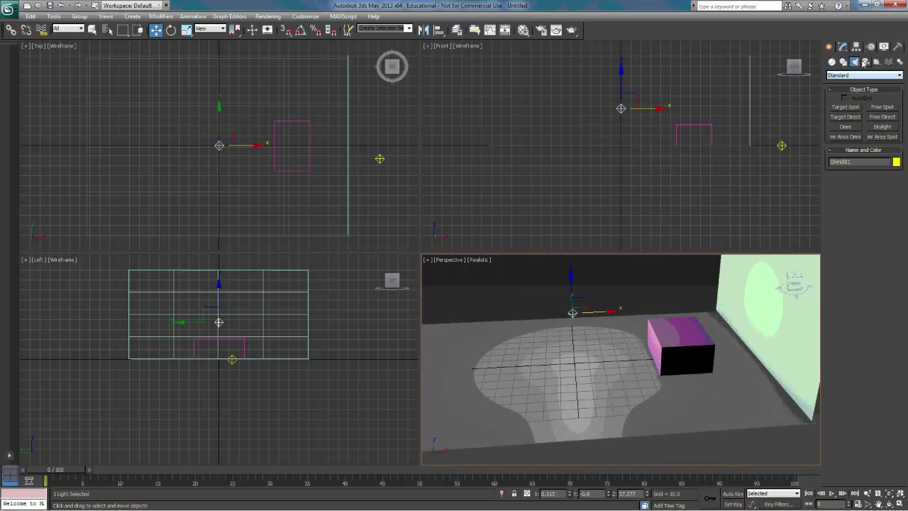
Step: Turn on Omni001's shadows with the Shadow Map type in the Modify panel
click(844, 46)
click(832, 221)
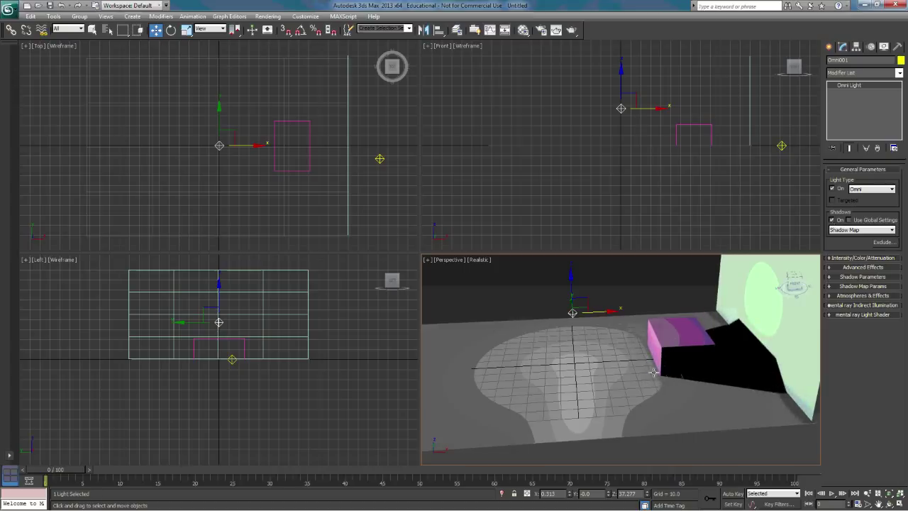
click(854, 229)
click(858, 231)
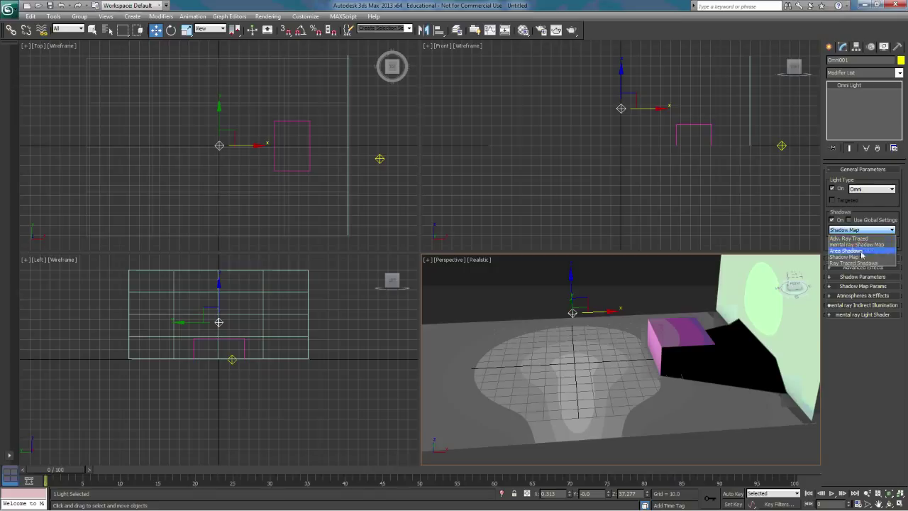
click(872, 230)
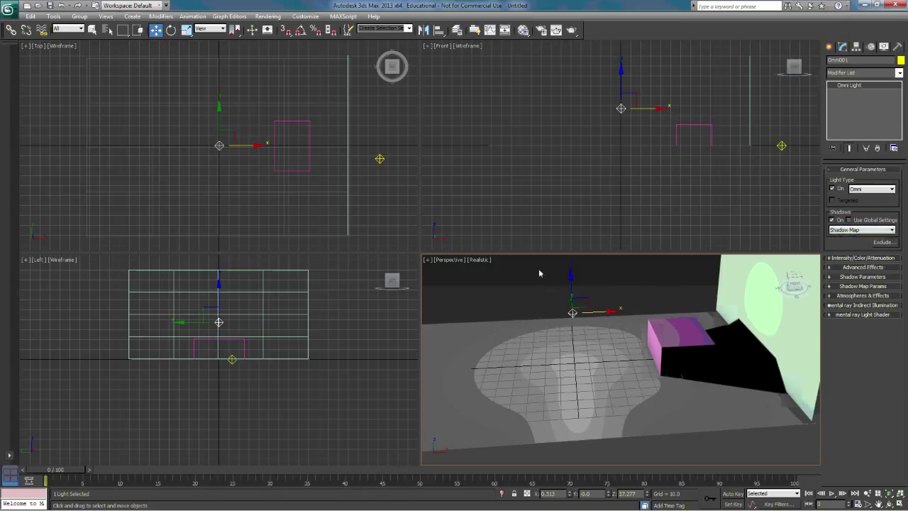
click(848, 220)
click(829, 47)
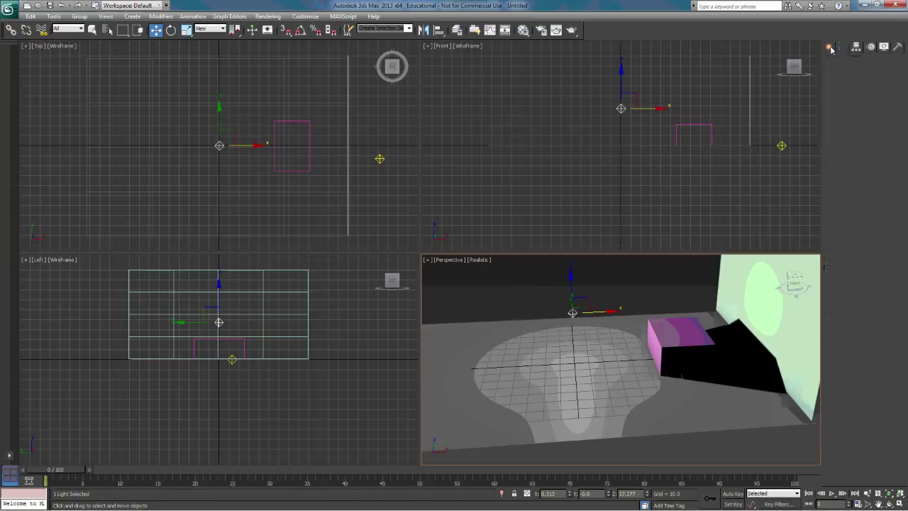
Step: Place three more omni lights in the Perspective view and raise one above the floor
click(845, 126)
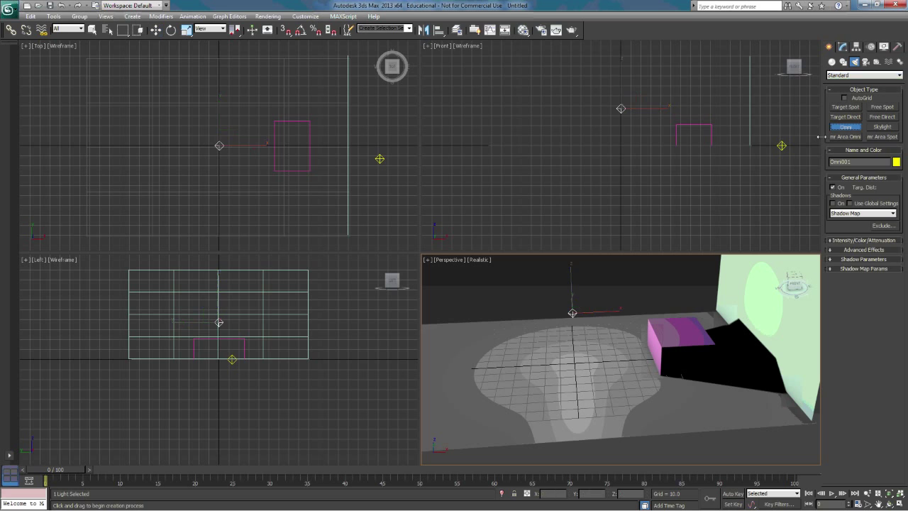
click(494, 283)
click(465, 317)
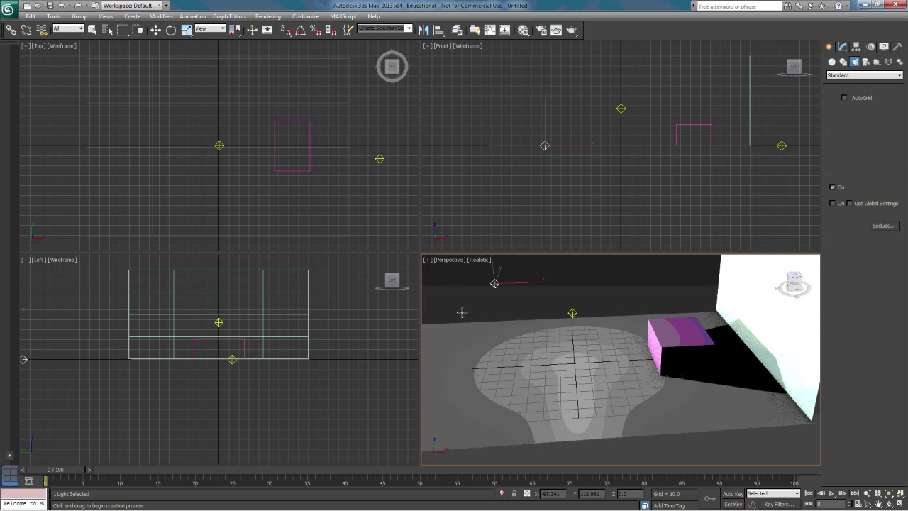
click(533, 367)
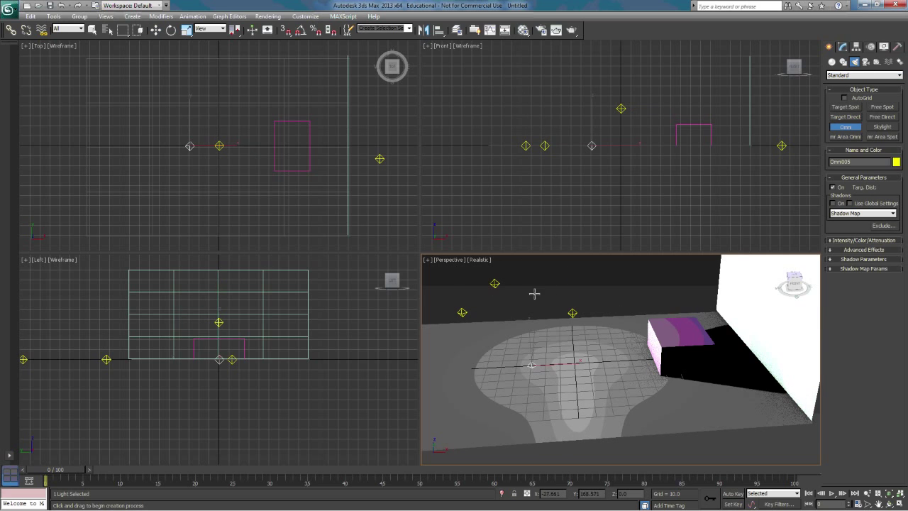
key(w)
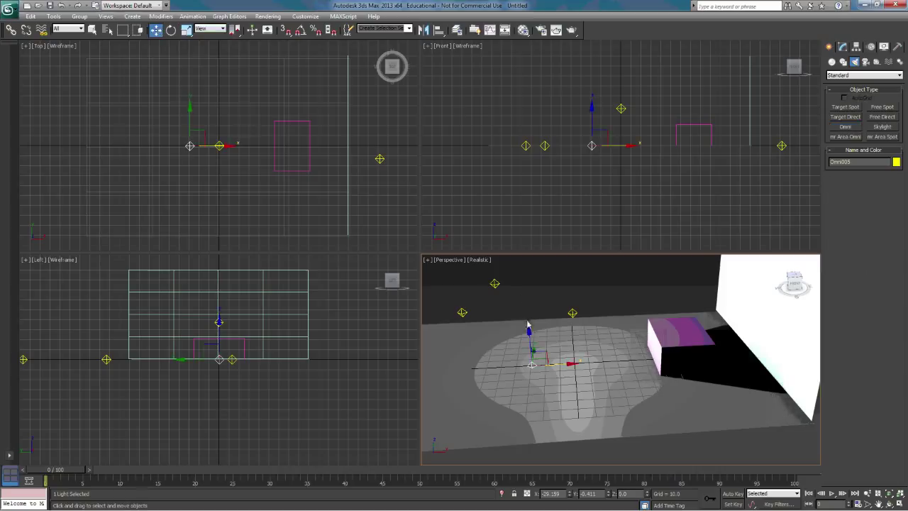
drag(526, 337, 525, 303)
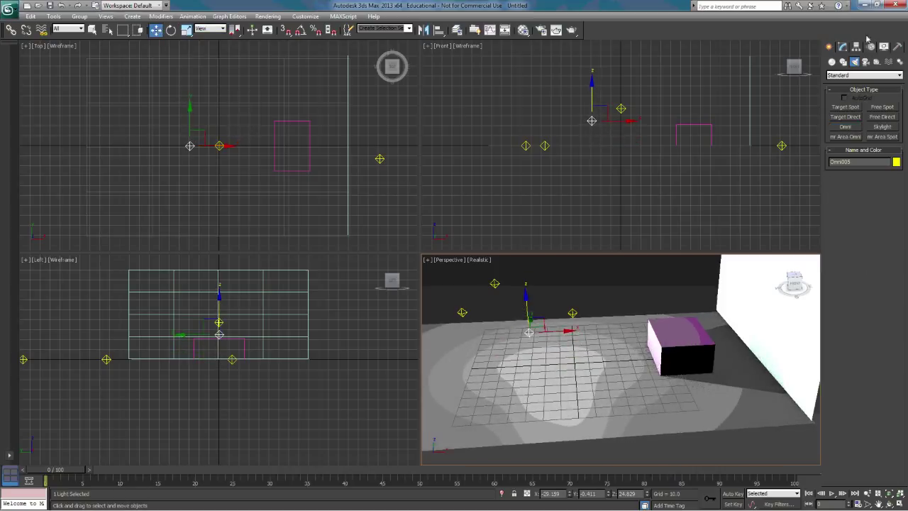
click(843, 47)
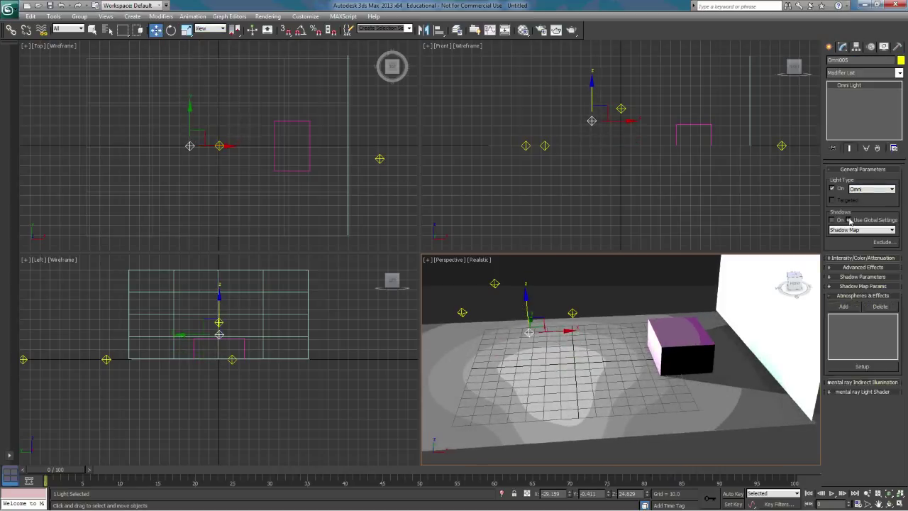
Step: Turn on shadows for the Omni003 and Omni004 test lights
click(92, 30)
click(495, 283)
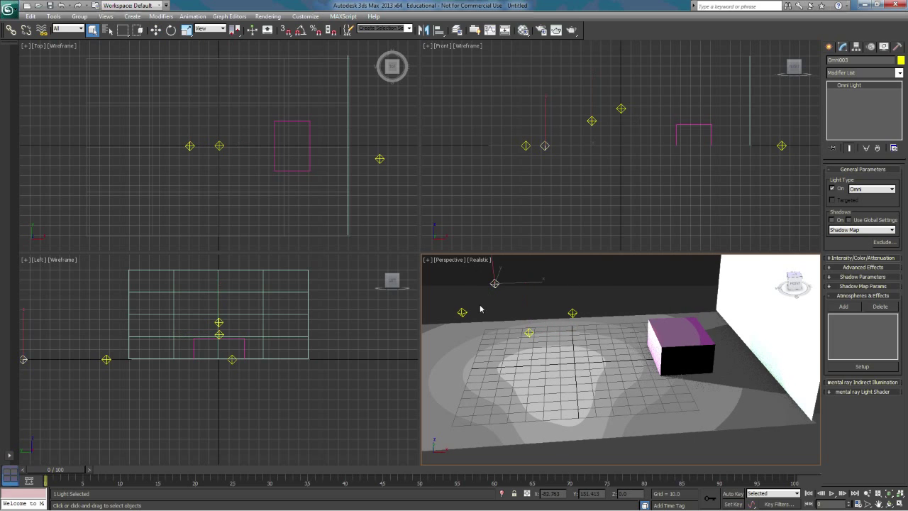
click(833, 219)
click(461, 311)
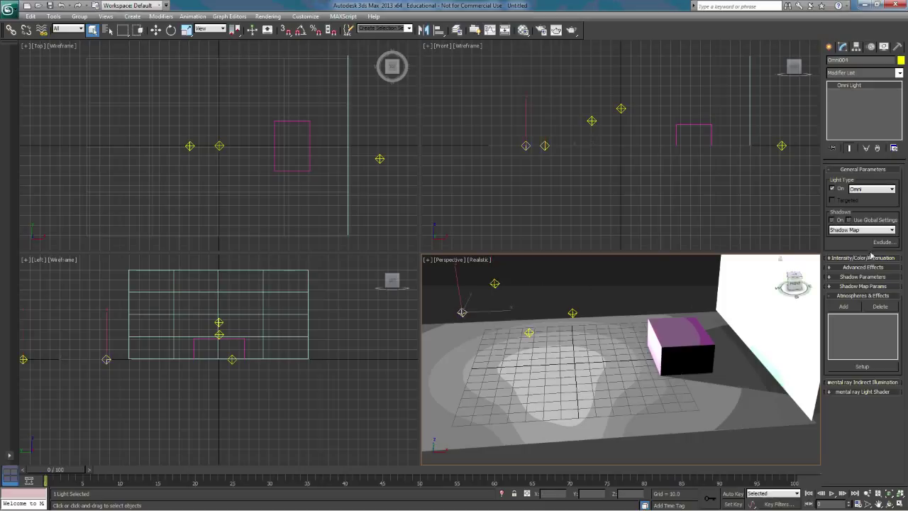
click(846, 232)
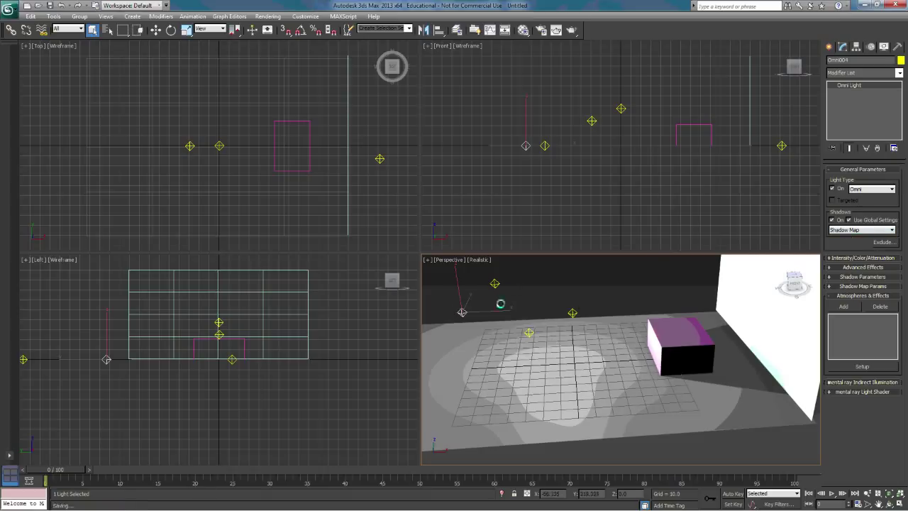
click(832, 221)
Step: Delete the extra test lights Omni003, Omni004 and Omni005
click(494, 283)
key(Delete)
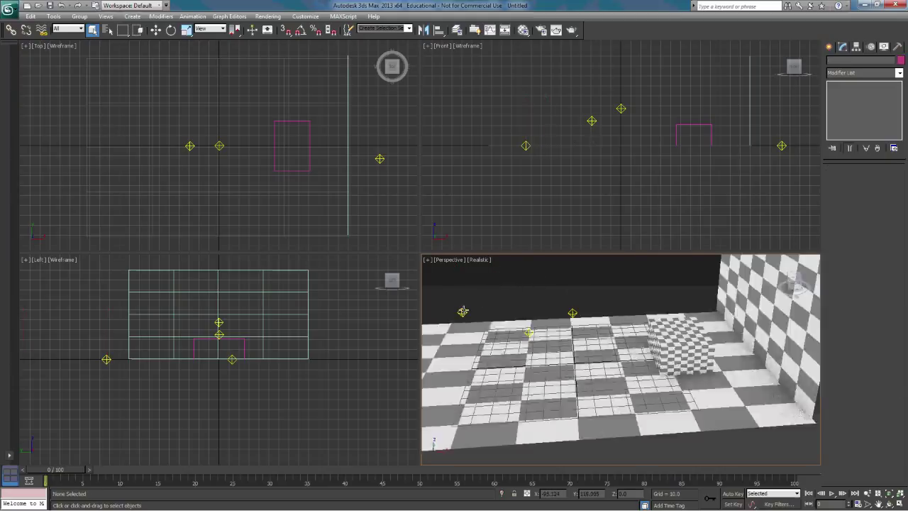
click(461, 313)
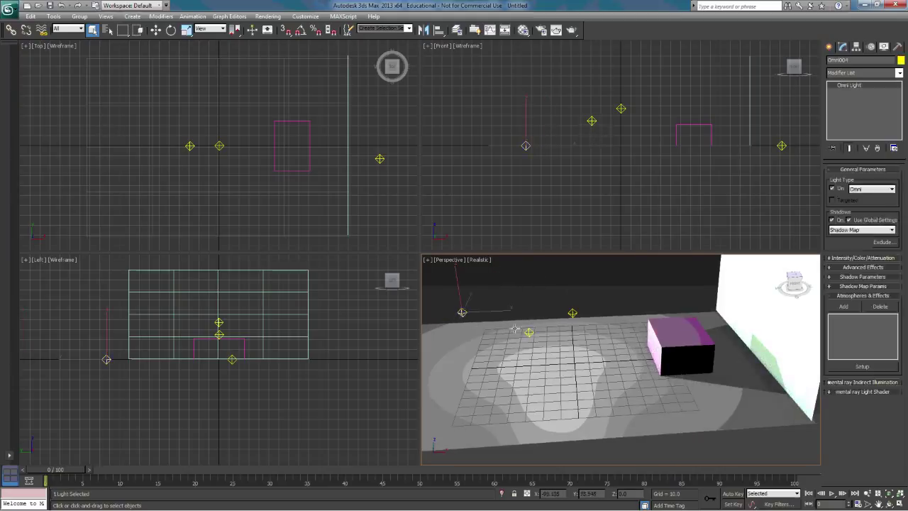
key(Delete)
click(528, 332)
key(Delete)
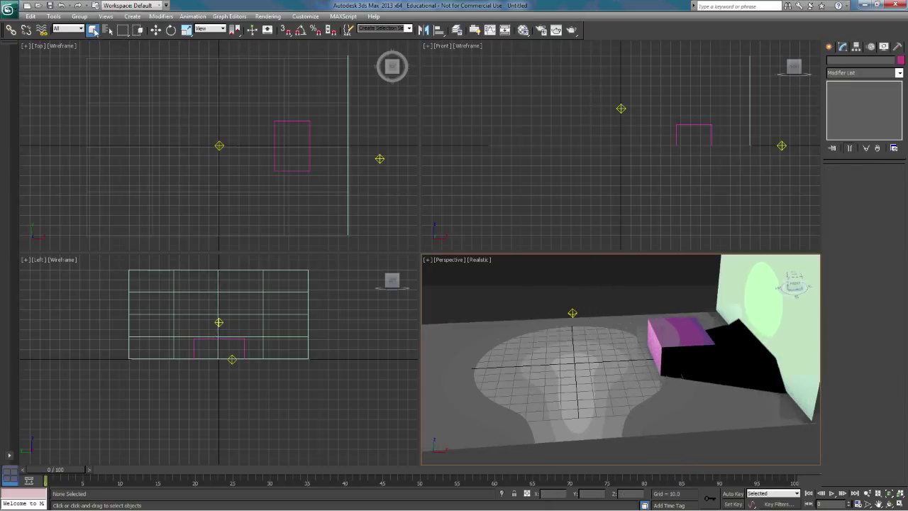
Step: Set Omni001's Multiplier to 2.0 in the Intensity/Color/Attenuation rollout
click(573, 313)
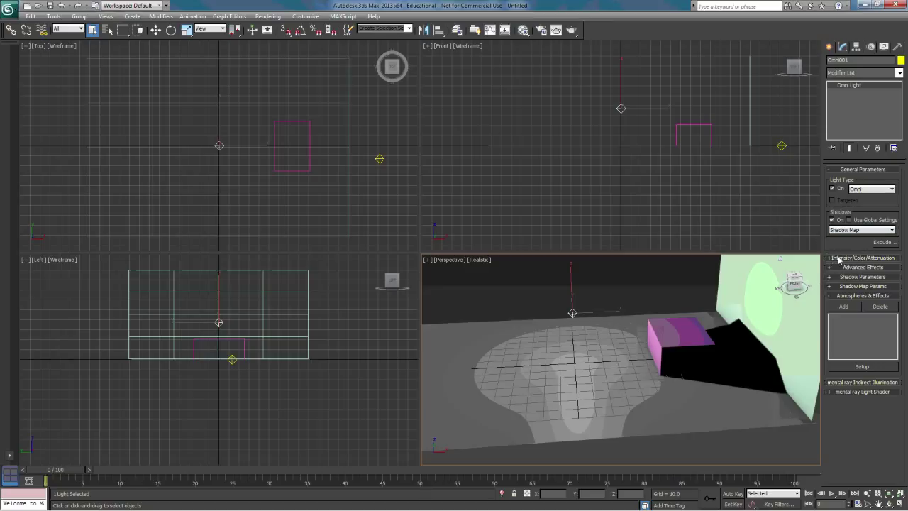
click(831, 259)
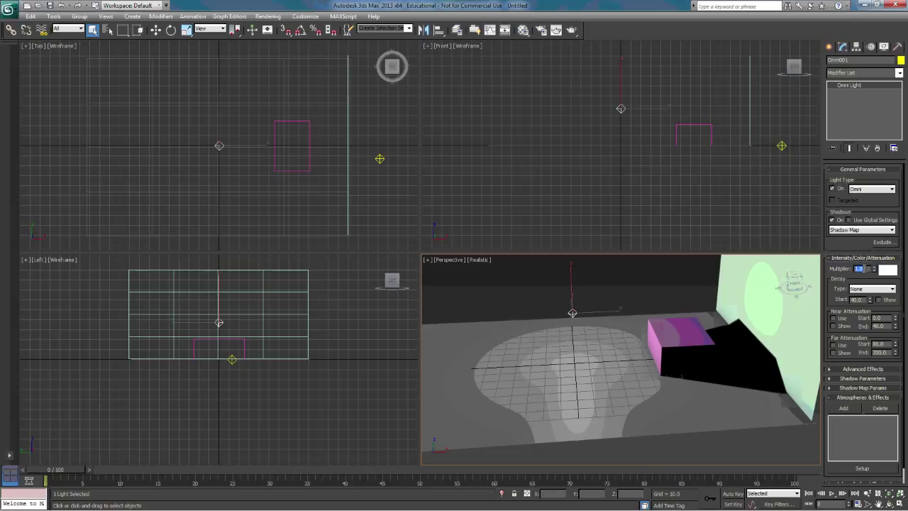
text(2)
right_click(627, 298)
click(536, 306)
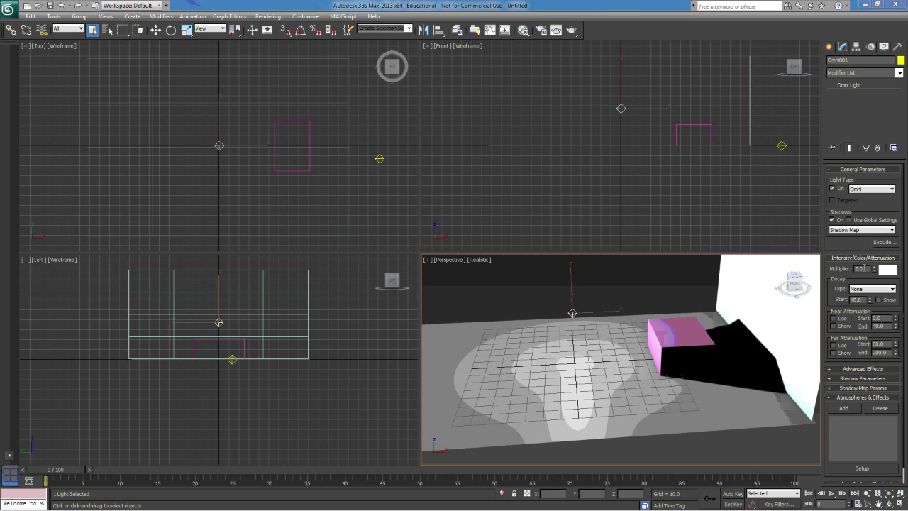
click(268, 17)
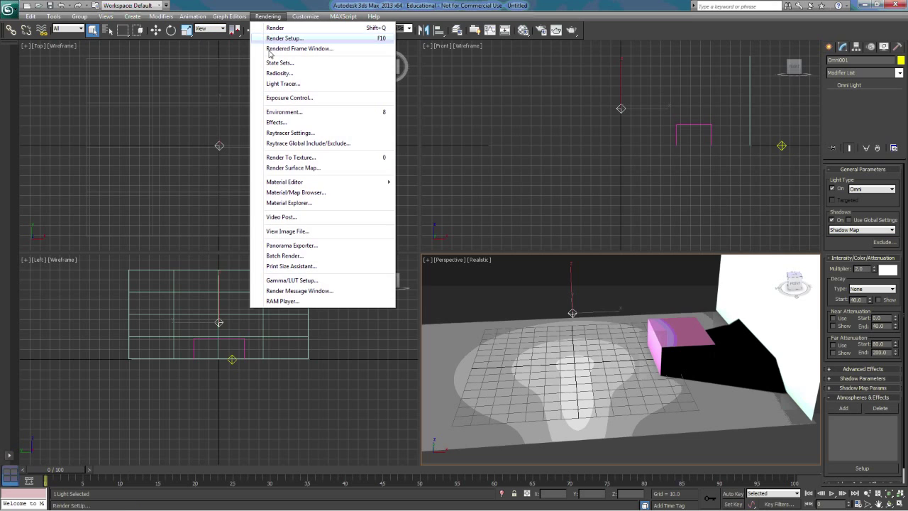
Step: Open the RAM Player and set Omni001's Multiplier back to 1.0
click(282, 301)
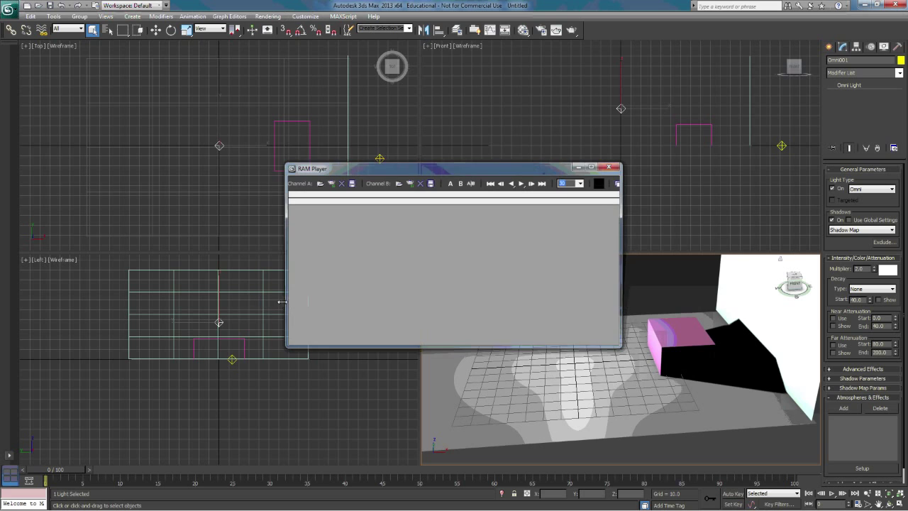
drag(400, 174, 184, 78)
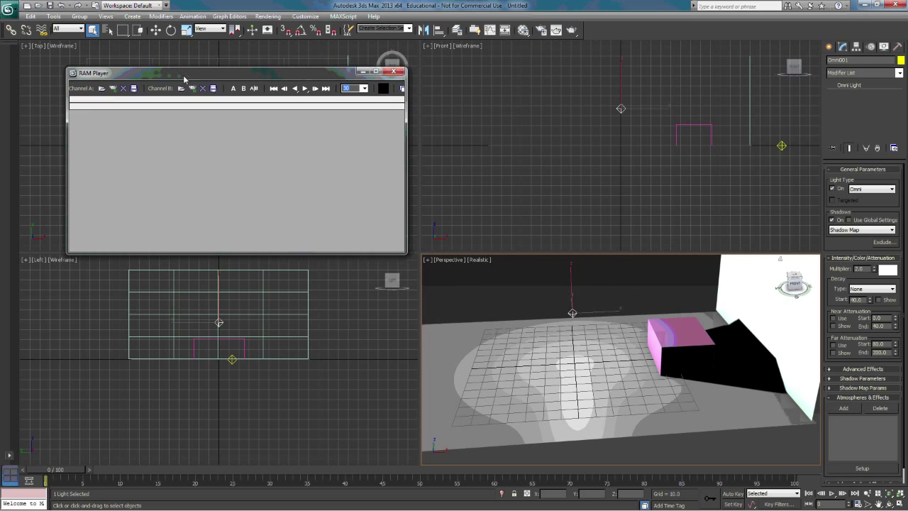
double_click(858, 269)
text(1)
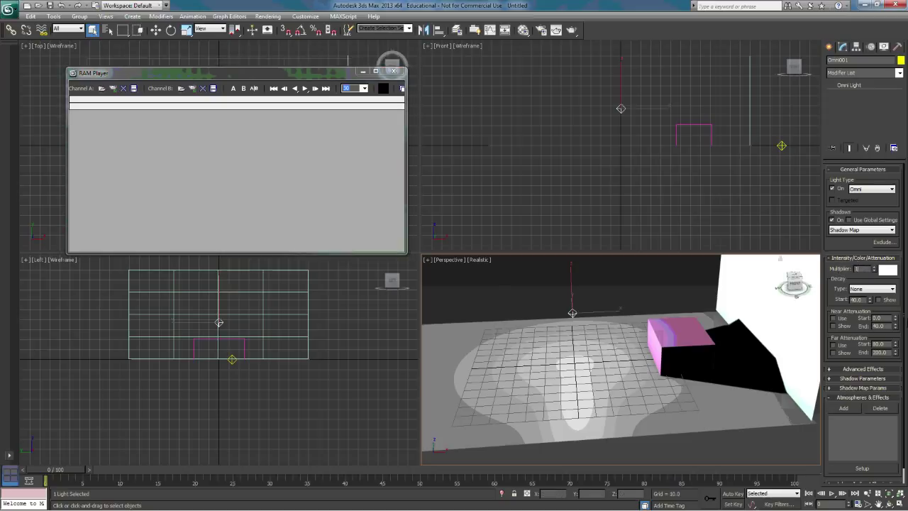
right_click(505, 268)
click(491, 291)
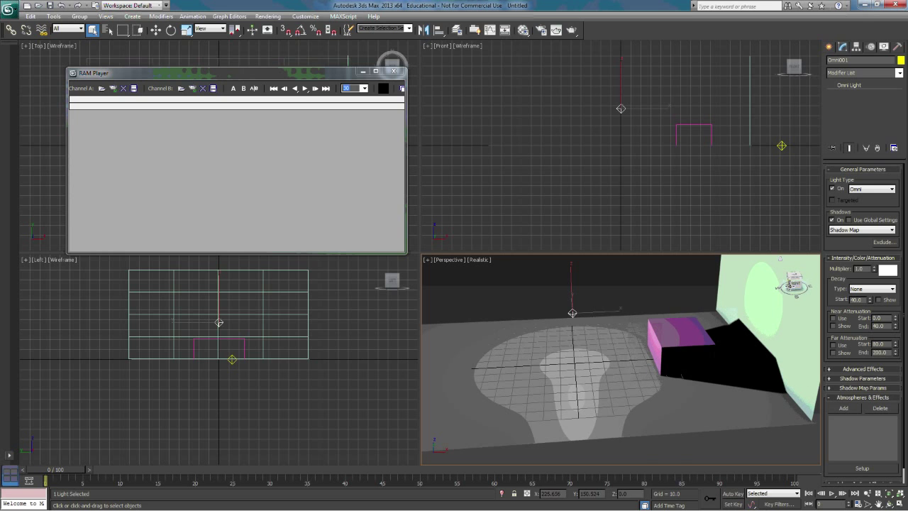
Step: Frame the pink box head-on, render the Perspective view, and load it into RAM Player channel A
click(792, 283)
drag(792, 283, 789, 283)
middle_drag(708, 339, 743, 354)
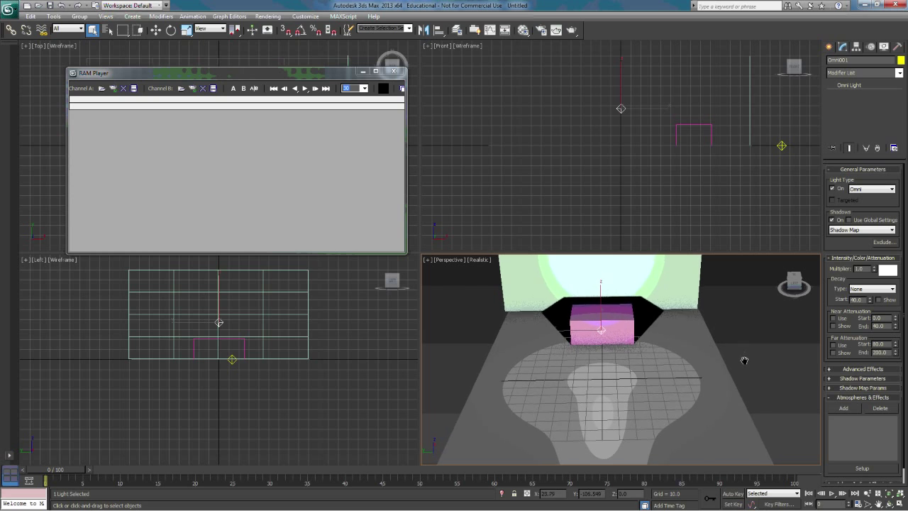
click(571, 30)
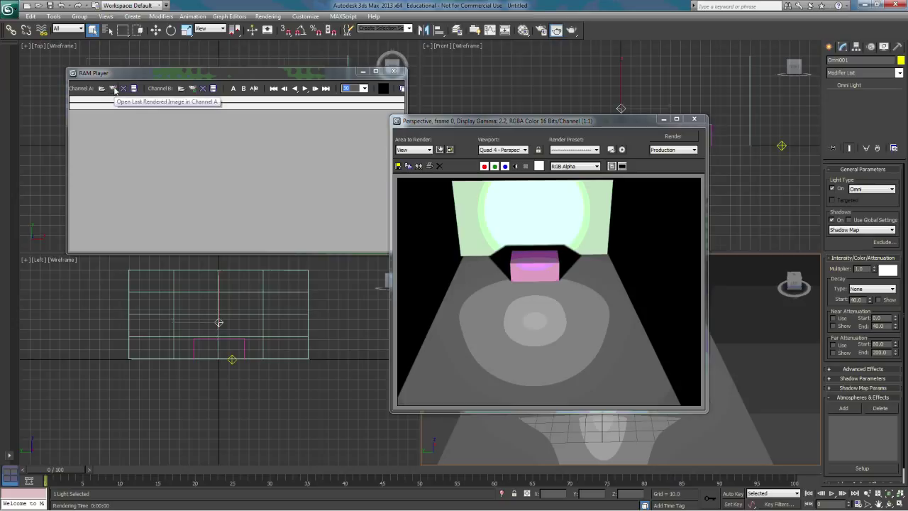
click(114, 89)
click(254, 208)
click(694, 118)
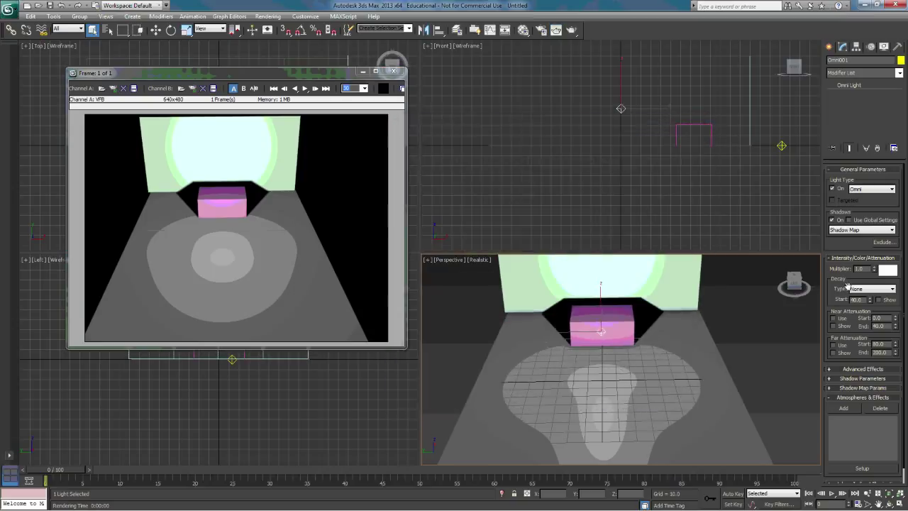
text(2)
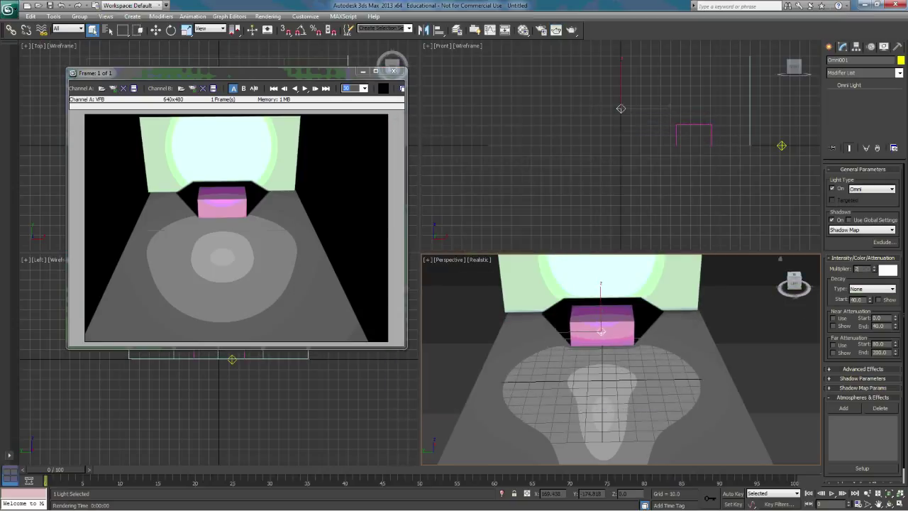
Step: Commit Multiplier 2.0, re-render, and load the result into channel B beside channel A
right_click(742, 294)
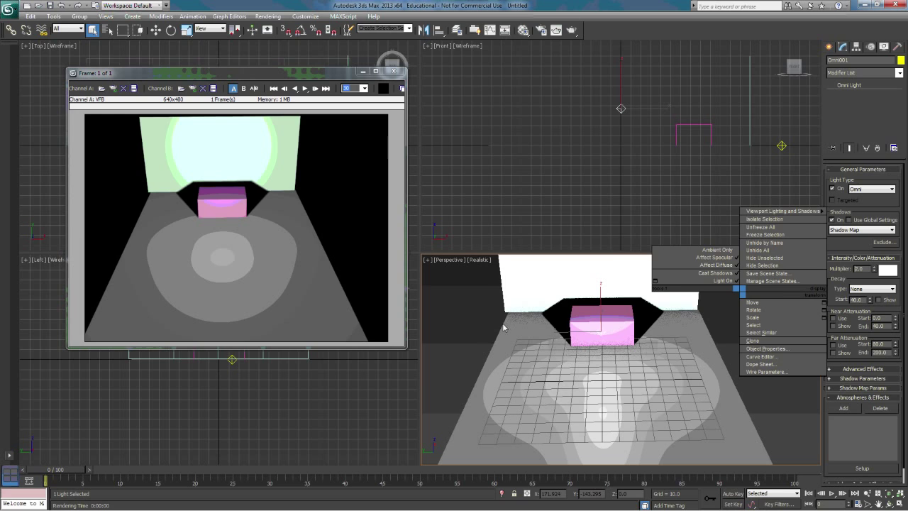
click(474, 329)
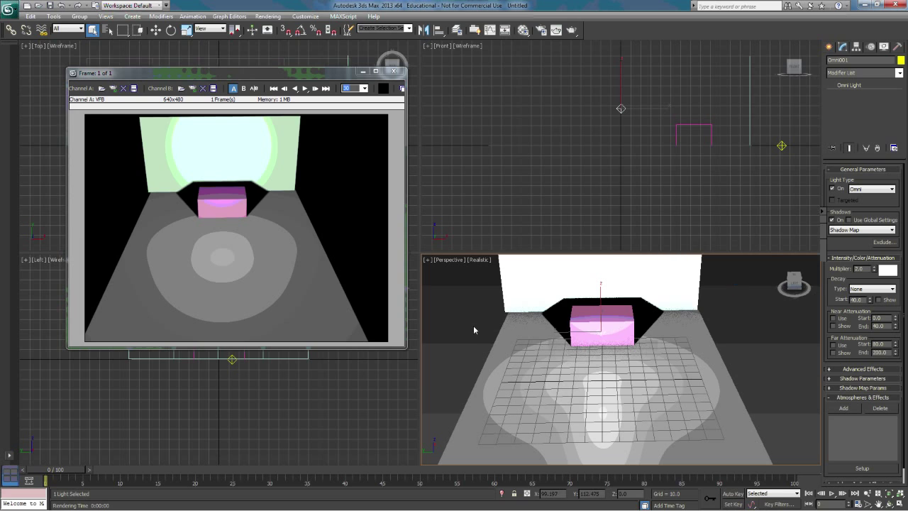
click(557, 30)
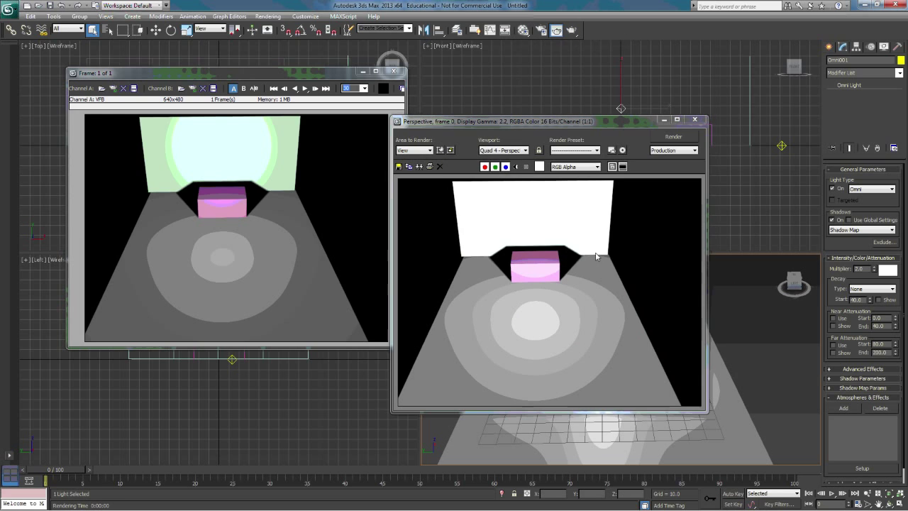
click(192, 88)
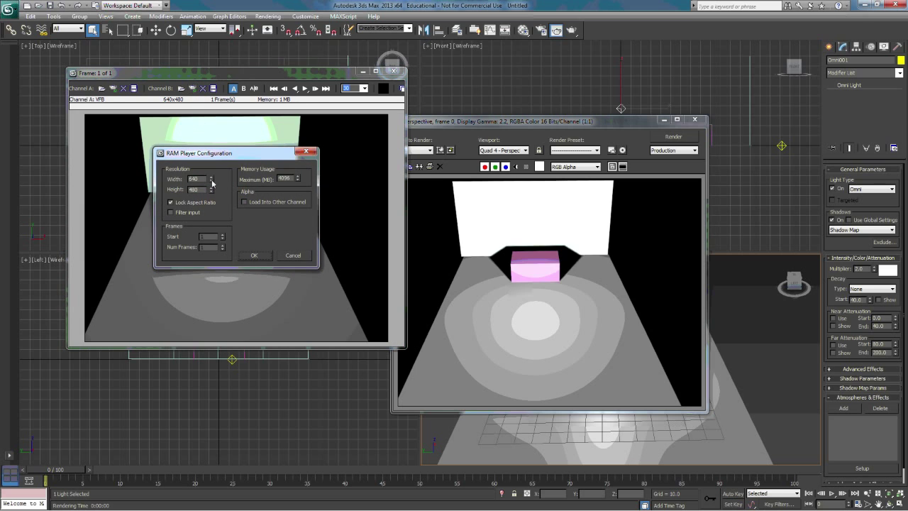
click(251, 255)
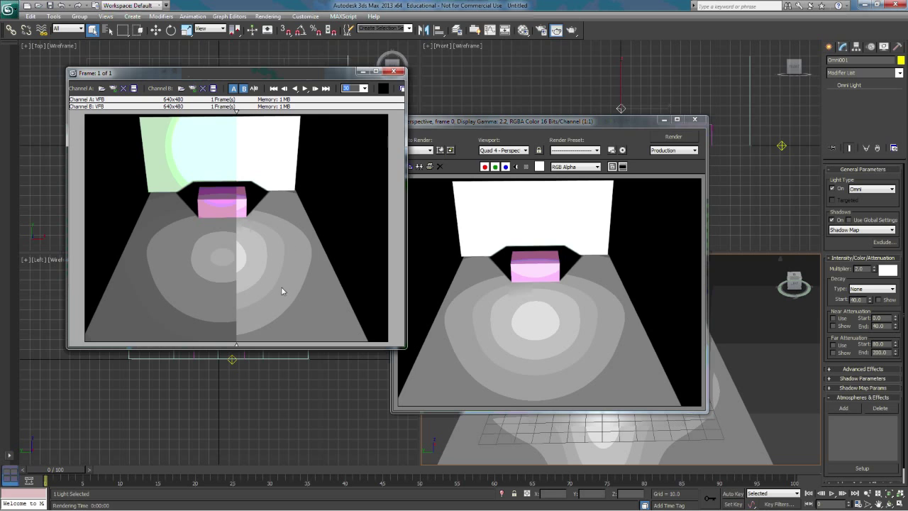
Step: Set Omni001's Multiplier to 5.0 and load the last render into channel B
click(695, 120)
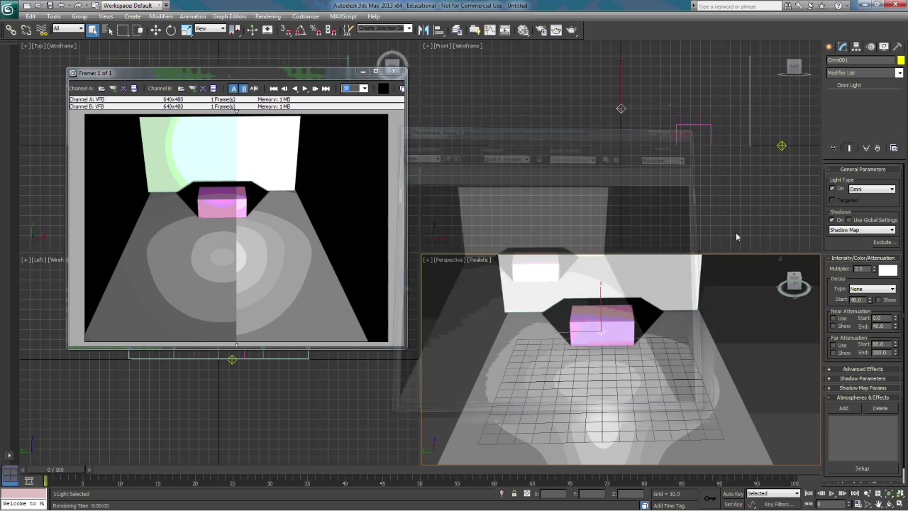
text(5)
right_click(728, 276)
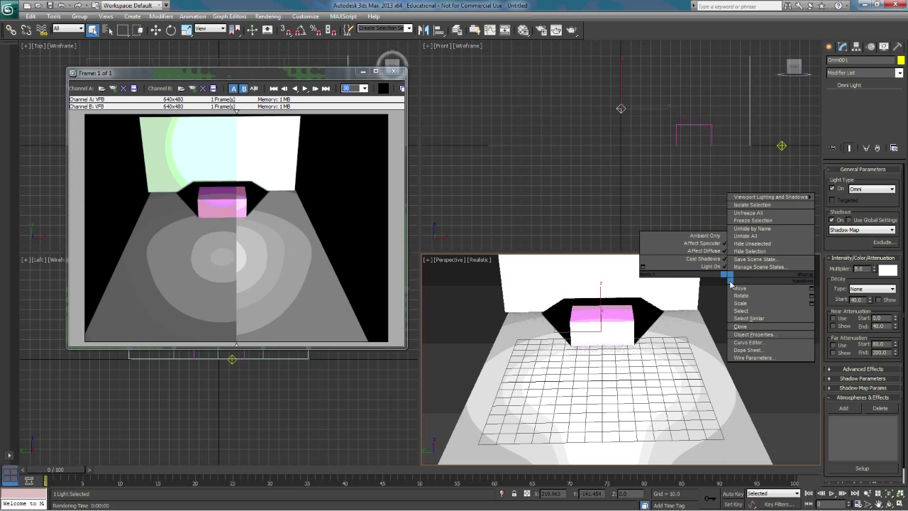
click(475, 309)
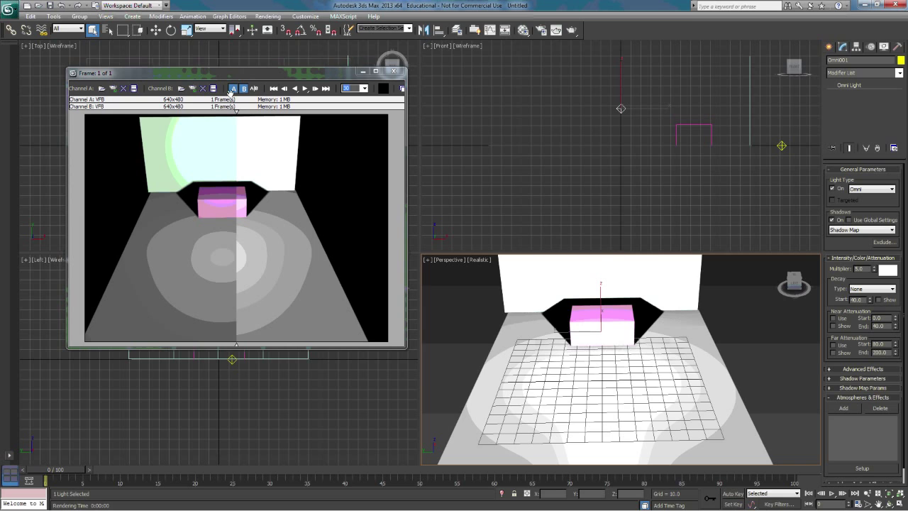
click(193, 90)
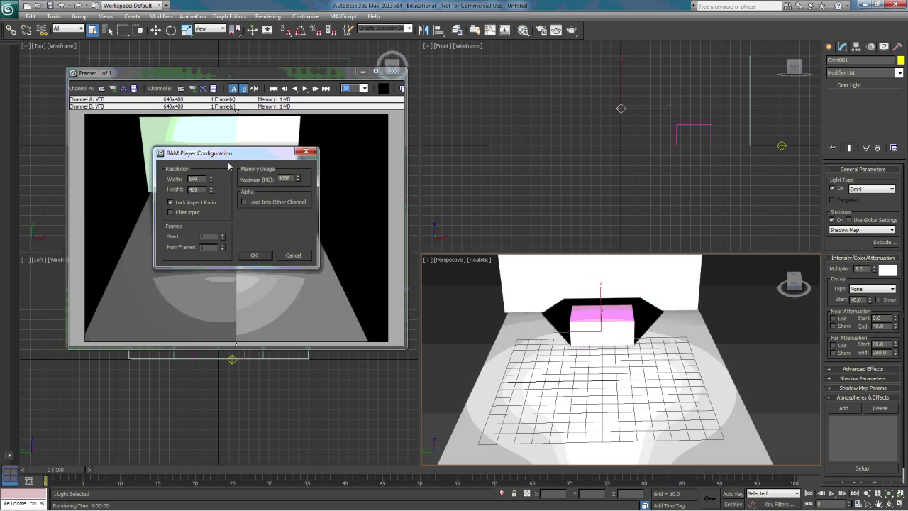
click(254, 255)
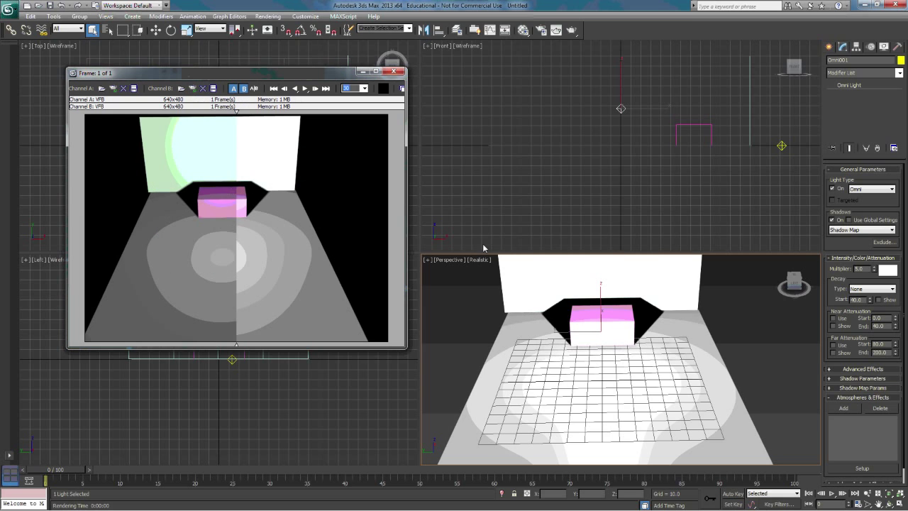
Step: Render at multiplier 5.0, compare it in channel B, then close the RAM Player
click(570, 30)
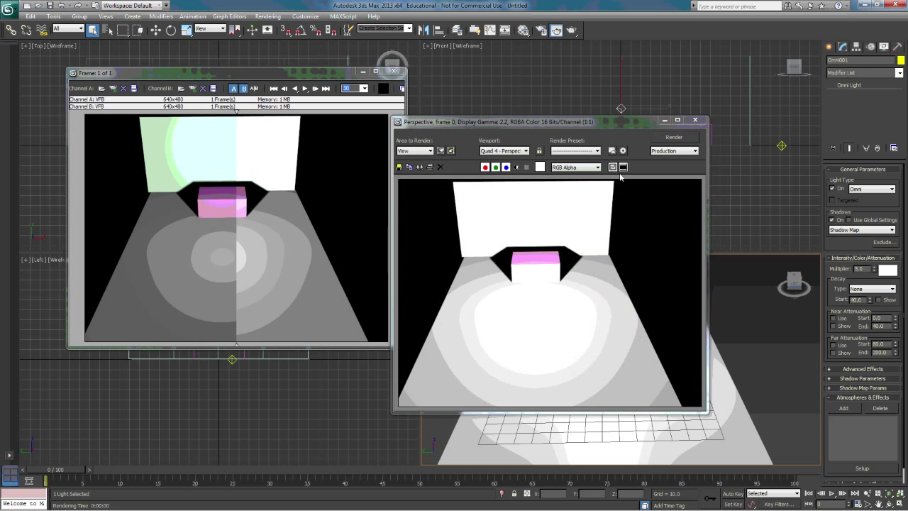
click(192, 89)
click(254, 255)
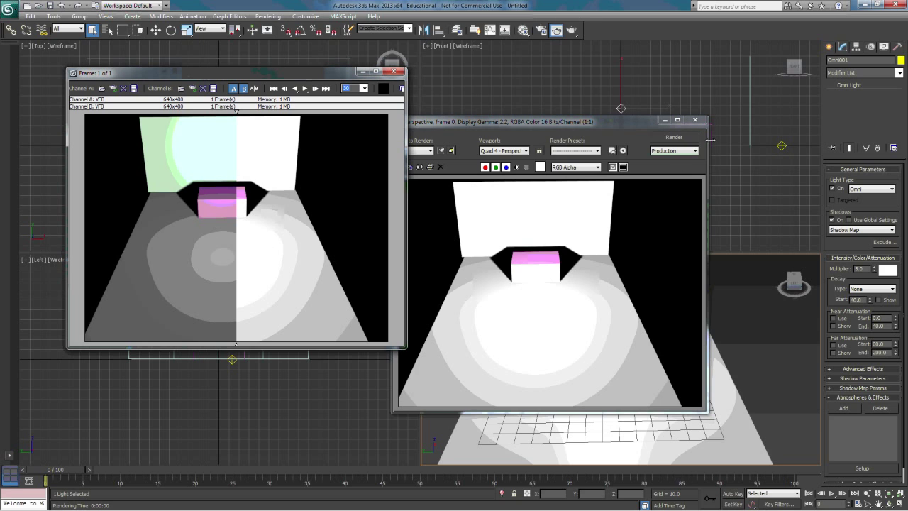
click(695, 119)
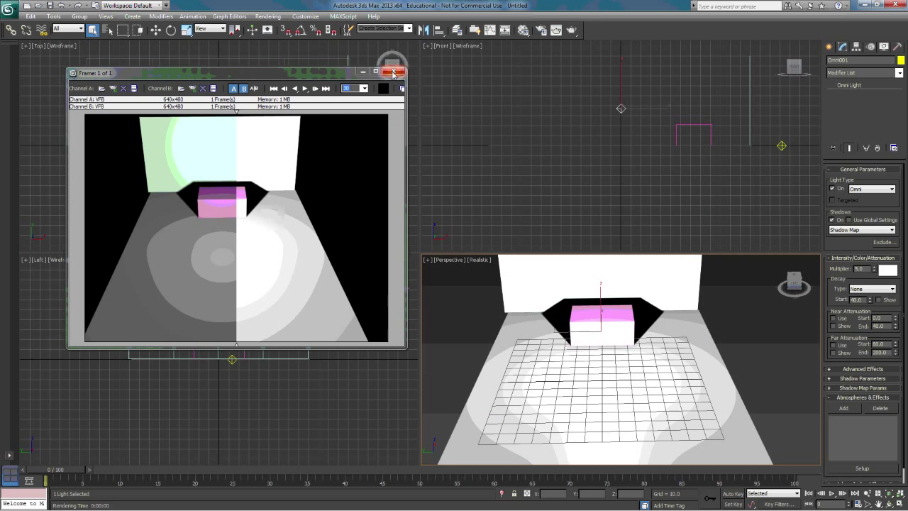
click(394, 71)
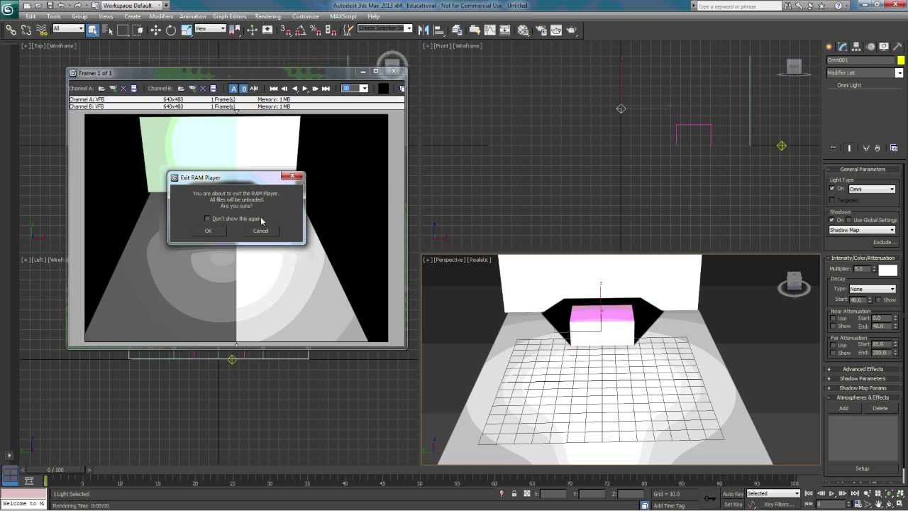
click(208, 230)
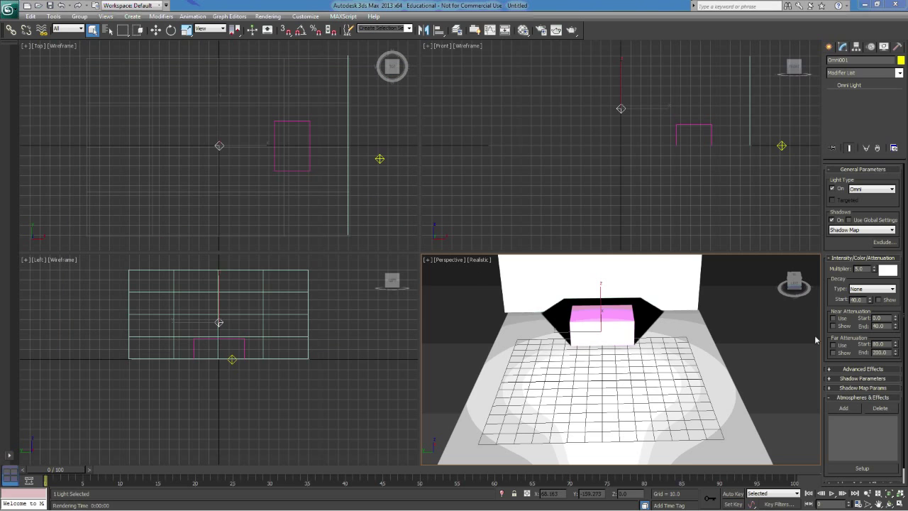
Step: Reset Omni001's multiplier to 1.0 and view the box, wall and floor from the side
click(860, 268)
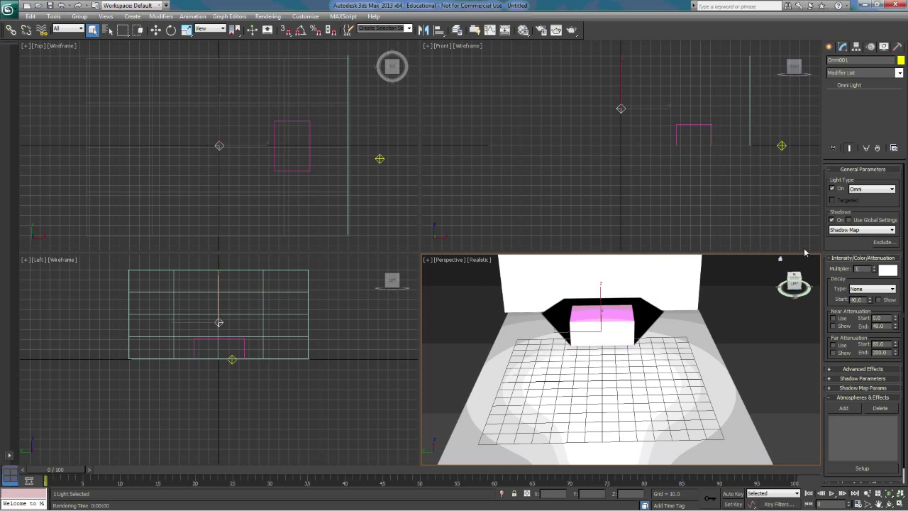
click(753, 337)
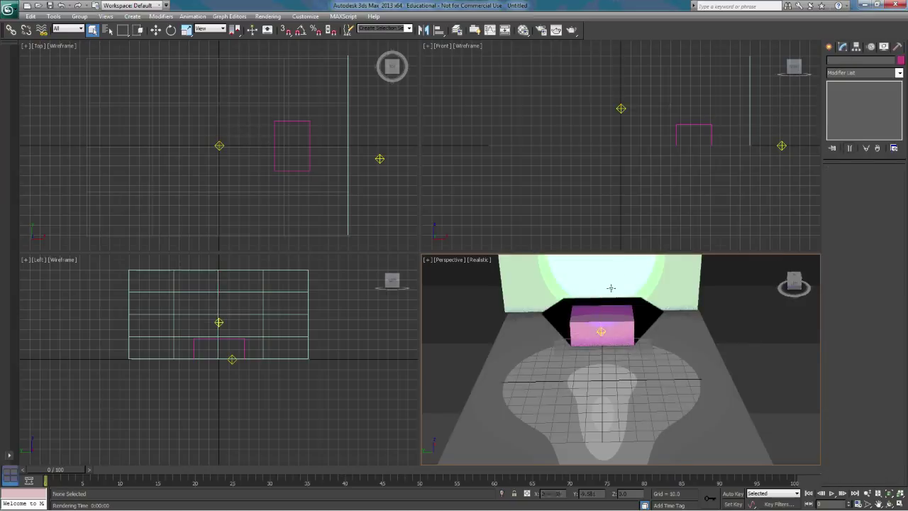
click(601, 330)
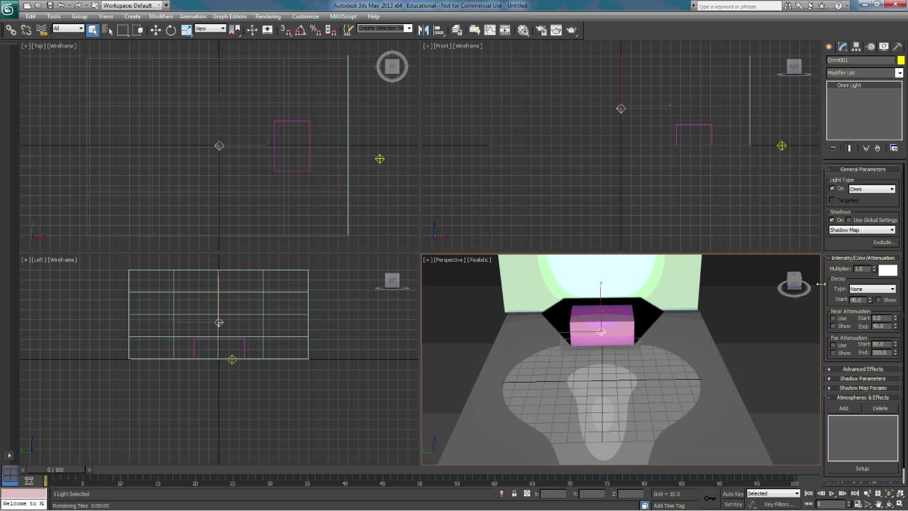
drag(800, 287, 734, 322)
middle_drag(734, 322, 697, 374)
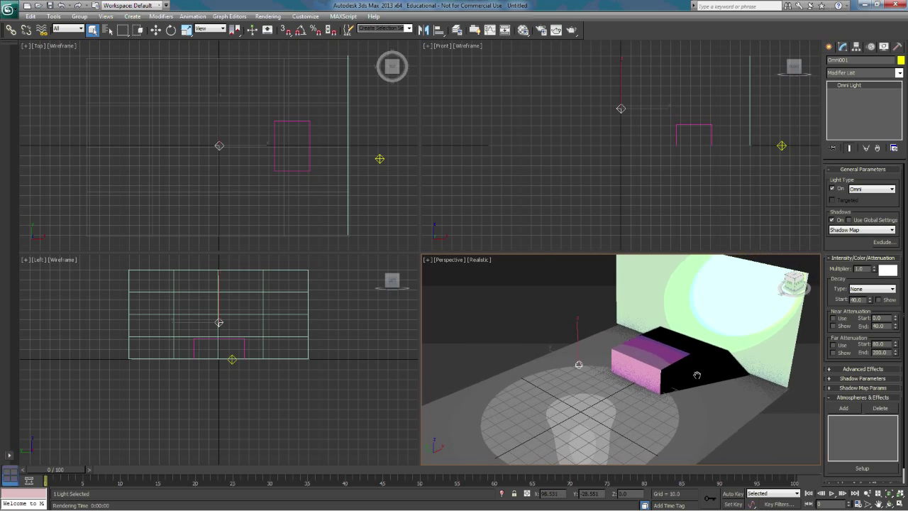
Step: Tint the omni light's colour toward yellow in the Color Selector
click(888, 270)
drag(84, 90, 250, 101)
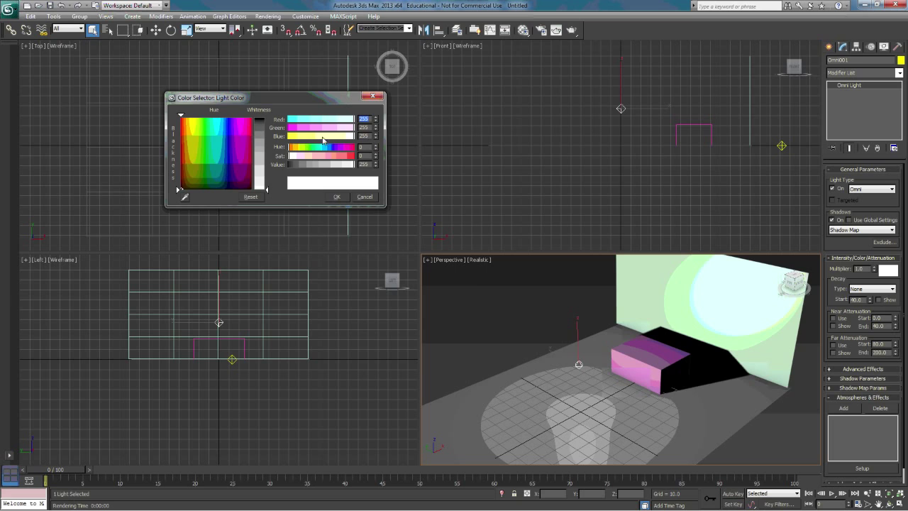
drag(355, 138, 335, 140)
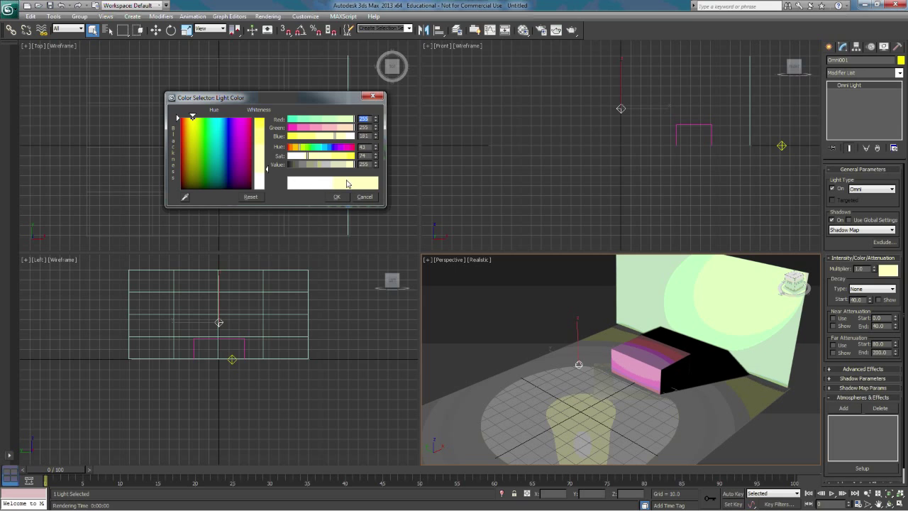
click(338, 198)
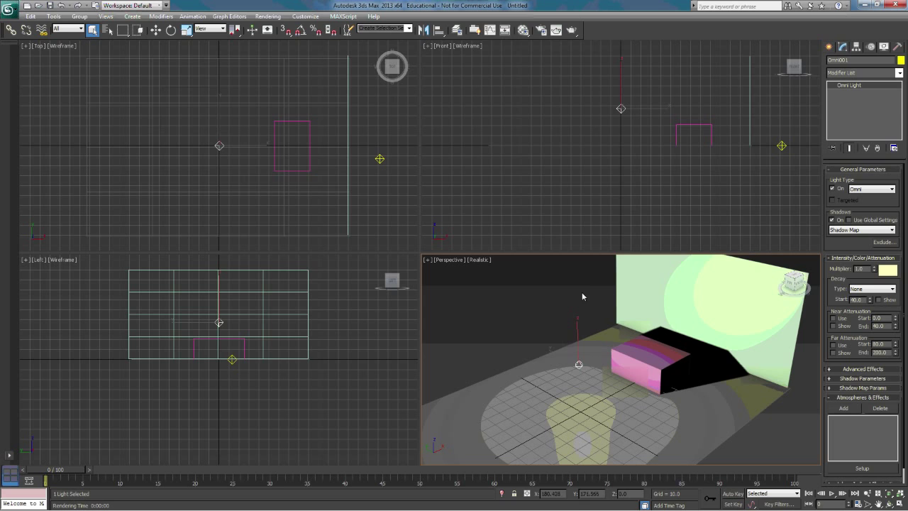
Step: Try lavender and deep blue, then settle on pale yellow-white (R240, G255, B238)
click(887, 271)
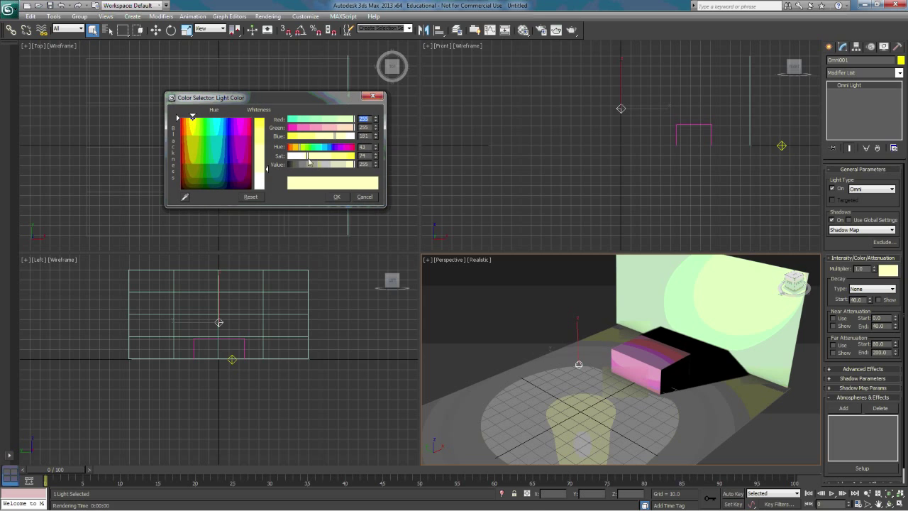
drag(299, 150, 335, 156)
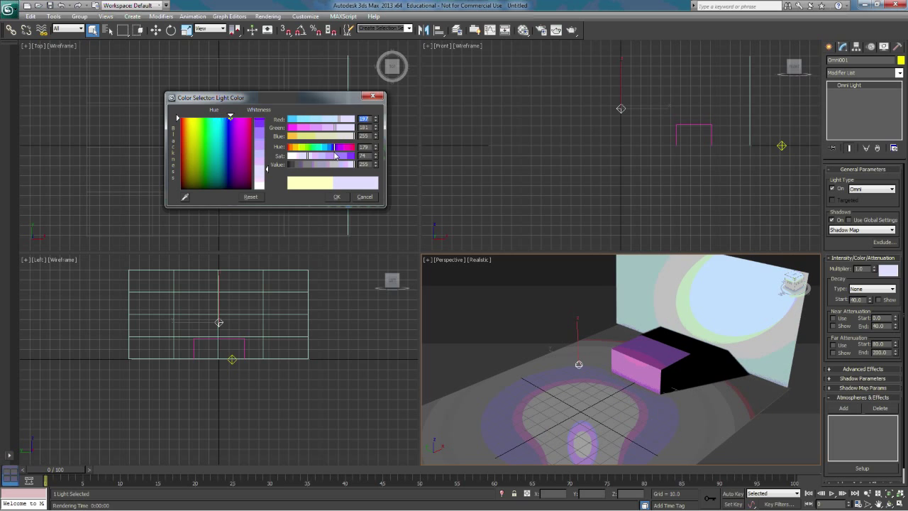
drag(308, 155, 354, 162)
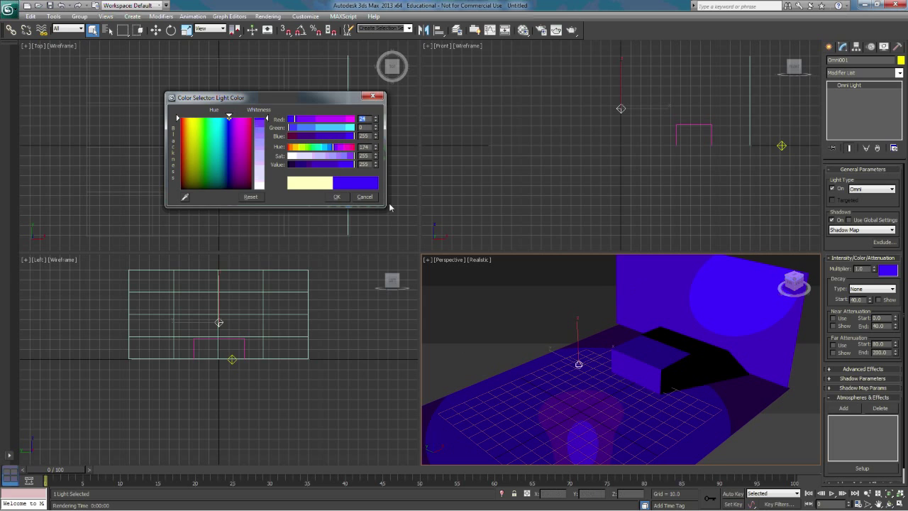
drag(354, 159, 307, 157)
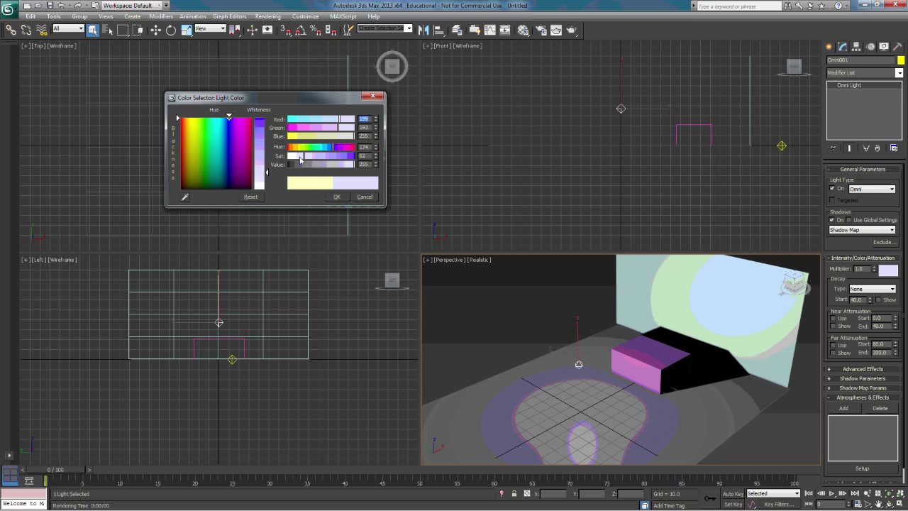
mouse_move(332, 147)
mouse_down()
mouse_move(301, 148)
mouse_move(346, 144)
mouse_up()
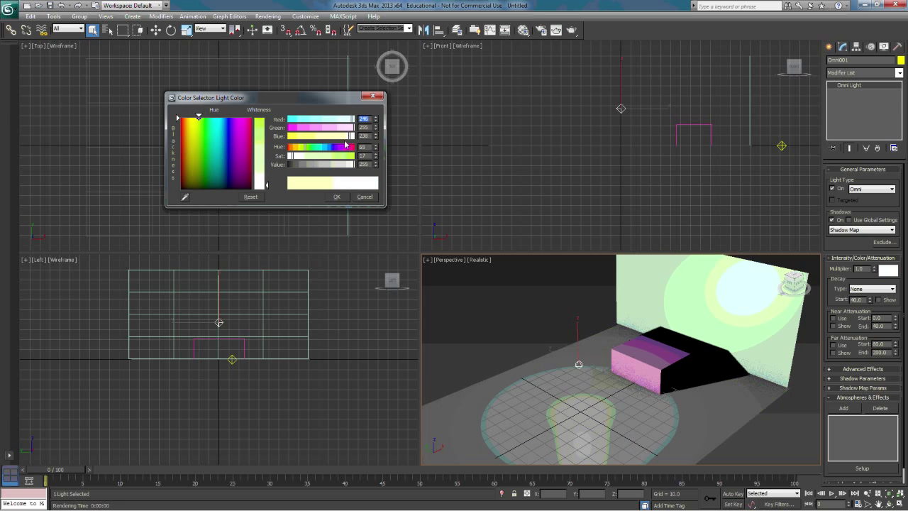
click(336, 198)
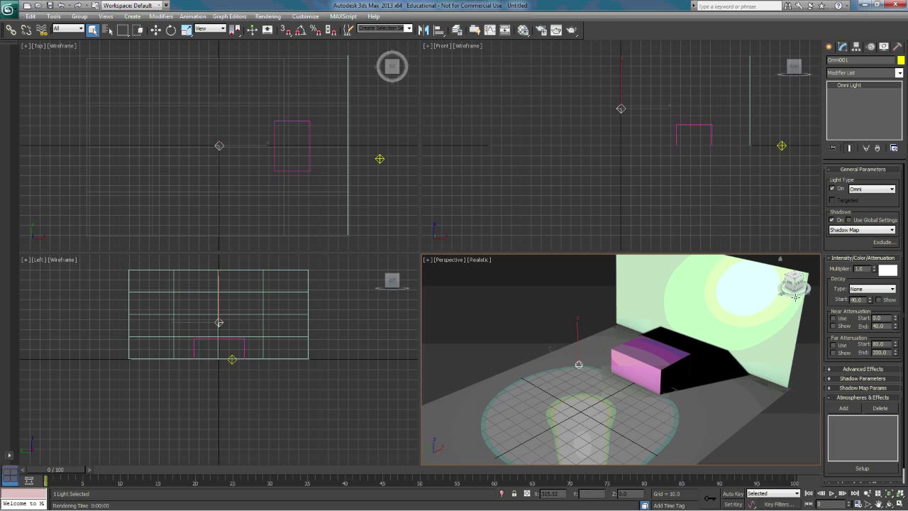
drag(791, 286, 802, 286)
Step: Leave Omni001's decay at None after trying Inverse Square, and raise the light slightly on Z
click(876, 294)
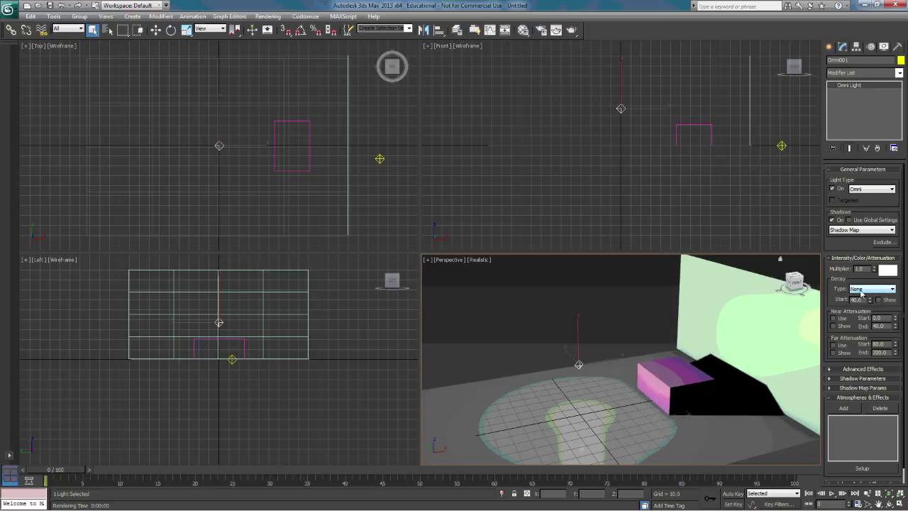
click(860, 289)
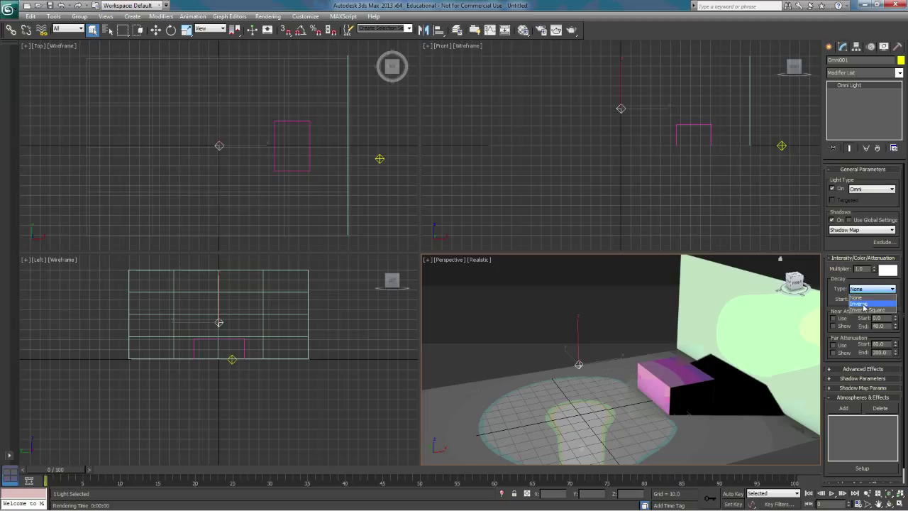
click(867, 310)
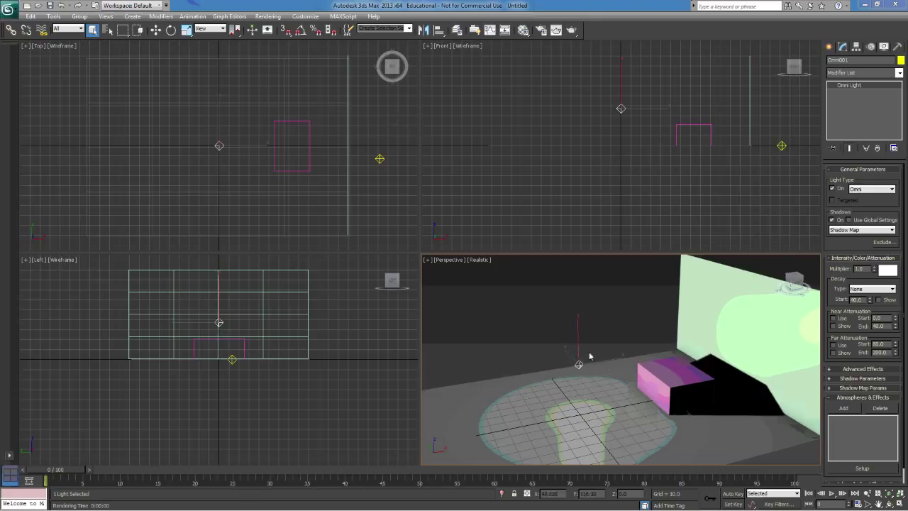
click(861, 290)
click(155, 29)
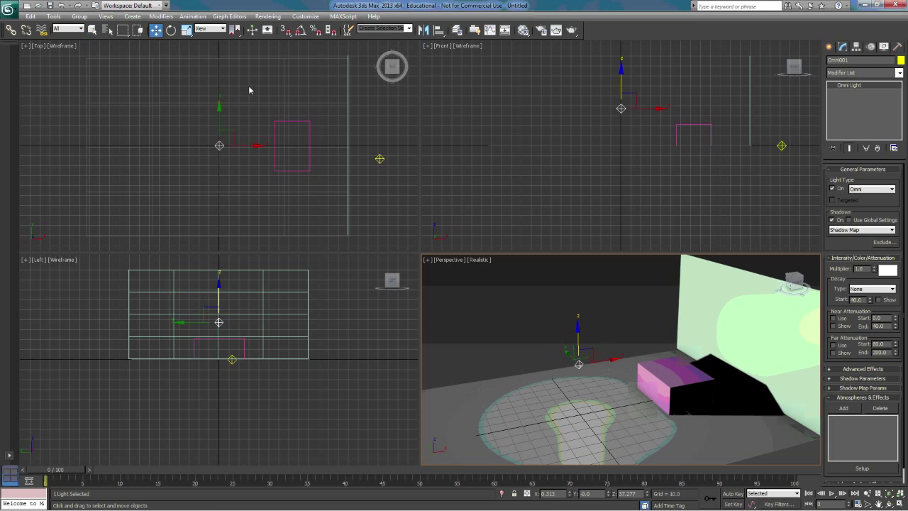
drag(579, 364, 578, 346)
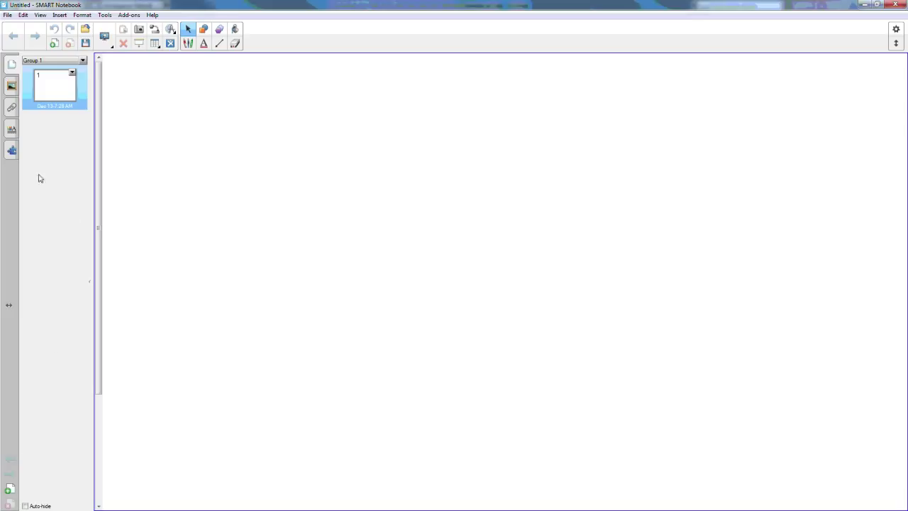
Step: Sketch a black light bulb outline with yellow rays drawn on all sides
click(188, 43)
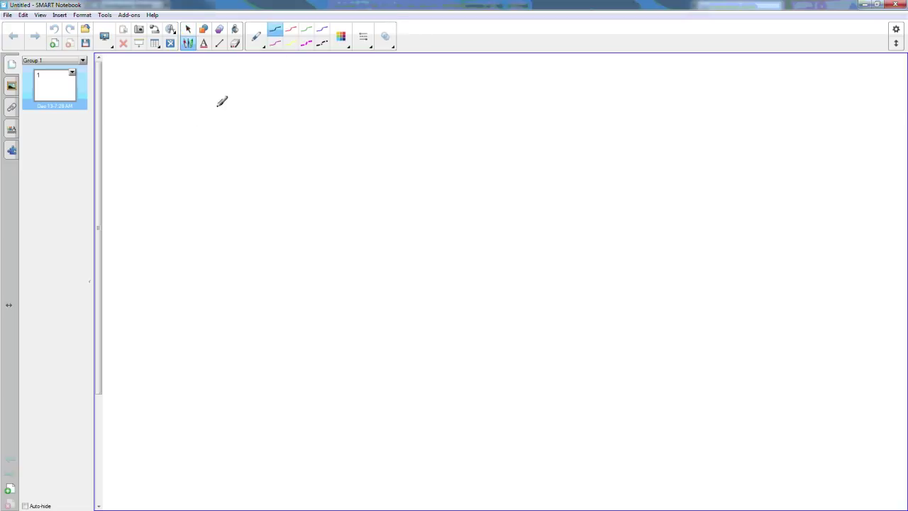
mouse_move(217, 105)
mouse_down()
mouse_move(215, 144)
mouse_move(240, 139)
mouse_move(234, 102)
mouse_move(223, 98)
mouse_move(234, 116)
mouse_up()
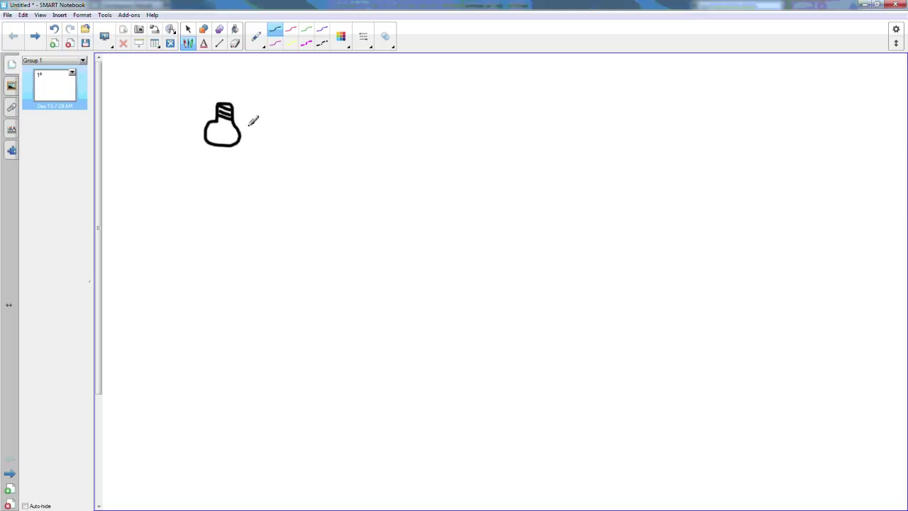
click(291, 43)
mouse_move(244, 116)
mouse_down()
mouse_move(267, 110)
mouse_move(258, 169)
mouse_move(176, 186)
mouse_up()
drag(185, 149, 167, 162)
mouse_move(197, 130)
mouse_down()
mouse_move(176, 116)
mouse_move(185, 91)
mouse_up()
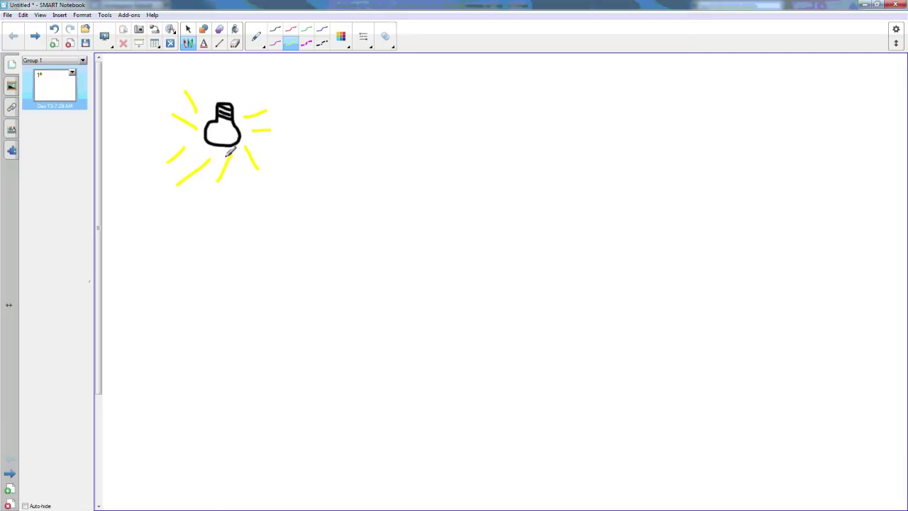
Step: Draw black arrows down, across and diagonally from the bulb, plus a bracket beside it
click(274, 30)
mouse_move(219, 155)
mouse_down()
mouse_move(211, 290)
mouse_move(223, 284)
mouse_up()
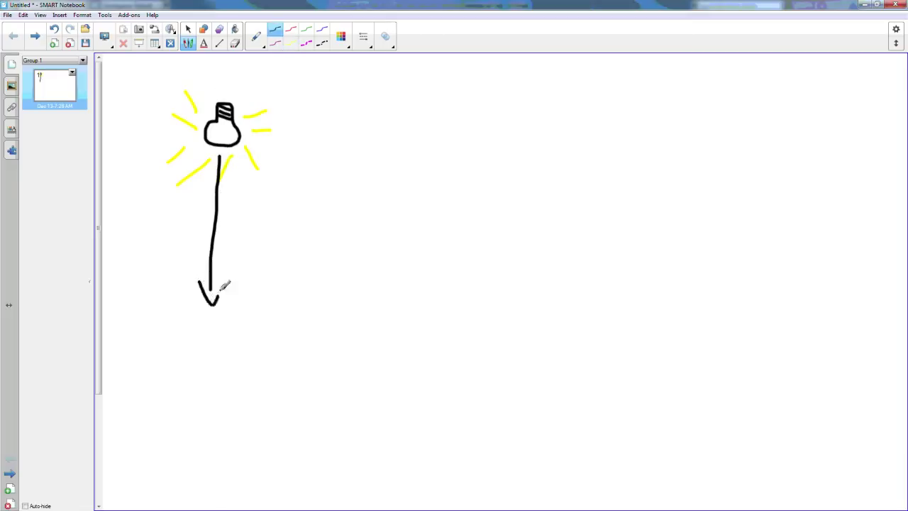
drag(254, 121, 401, 116)
mouse_move(273, 128)
mouse_down()
mouse_move(274, 150)
mouse_move(238, 153)
mouse_up()
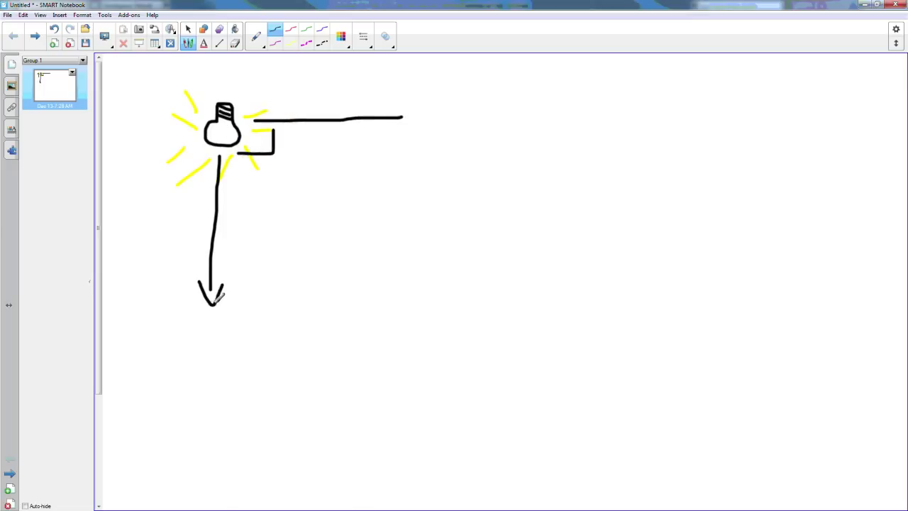
drag(200, 307, 222, 307)
mouse_move(245, 142)
mouse_down()
mouse_move(327, 192)
mouse_move(392, 250)
mouse_move(382, 258)
mouse_up()
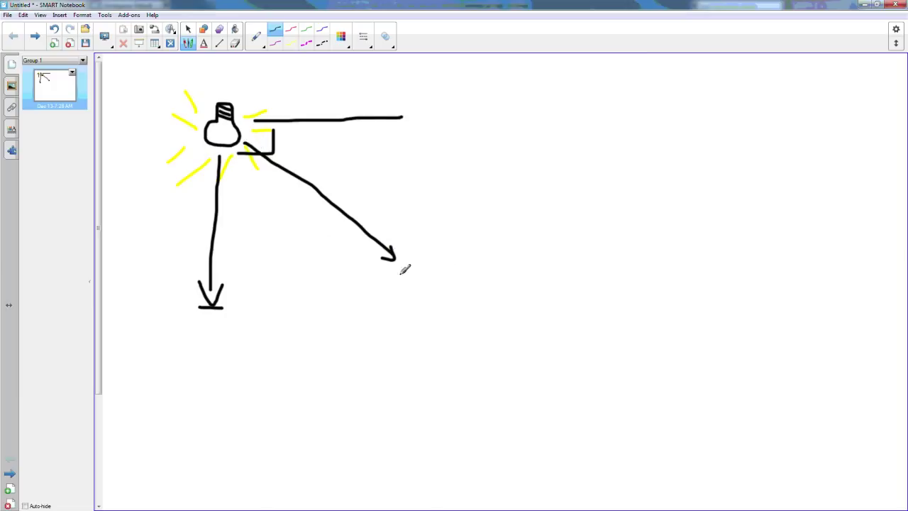
drag(385, 293, 417, 295)
Step: Dot the bulb's centre, add a long diagonal arrow from above it, and return to 3ds Max
click(271, 33)
click(223, 133)
drag(225, 74, 225, 160)
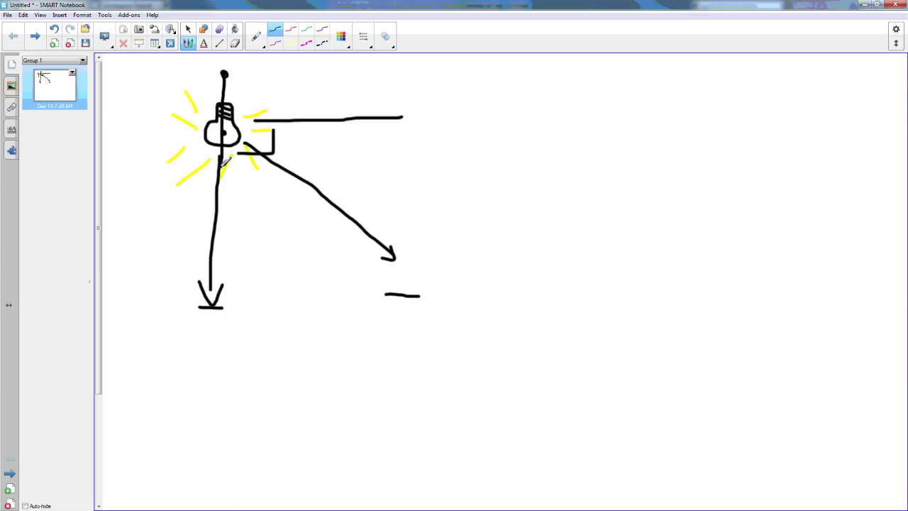
mouse_move(225, 73)
mouse_down()
mouse_move(485, 262)
mouse_move(472, 274)
mouse_up()
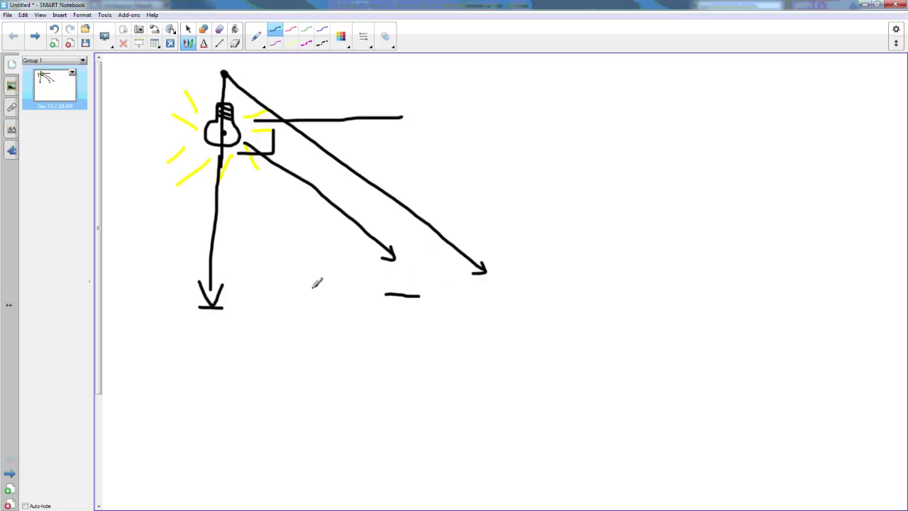
key(alt+Tab)
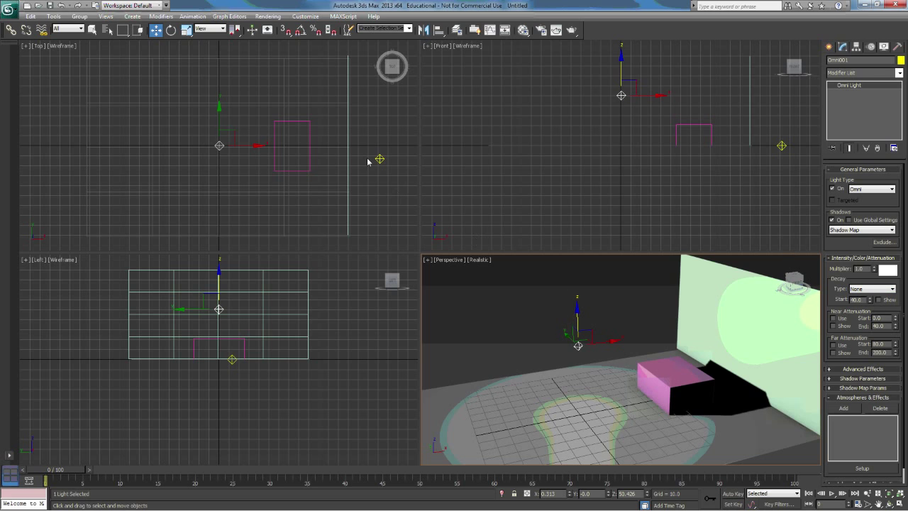
Step: Move Omni001 up and down along Z repeatedly, leaving it at Z 60.076 above the box
drag(577, 317, 573, 265)
drag(581, 342, 576, 291)
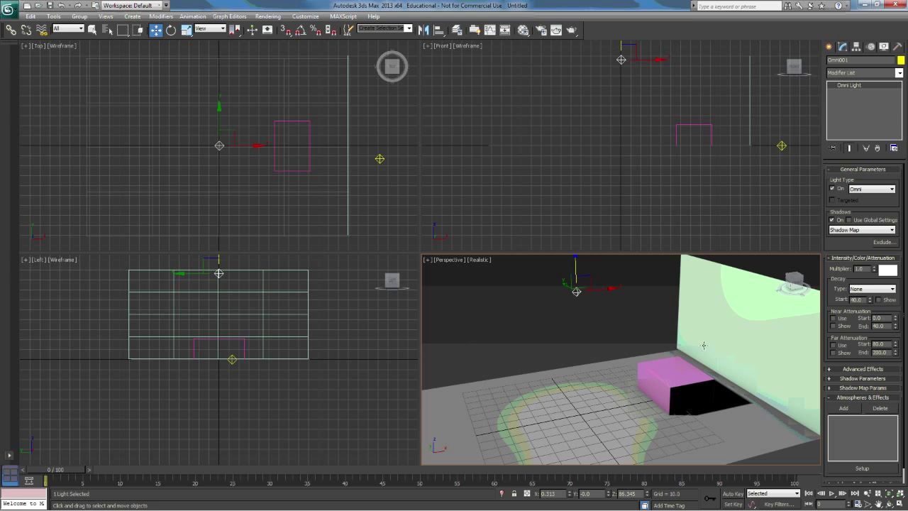
drag(575, 263, 575, 257)
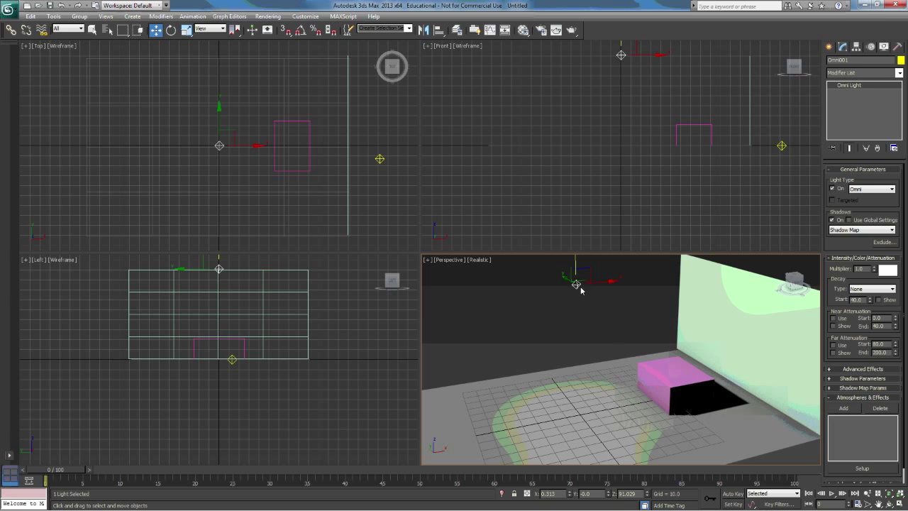
drag(575, 263, 576, 280)
drag(577, 309, 577, 266)
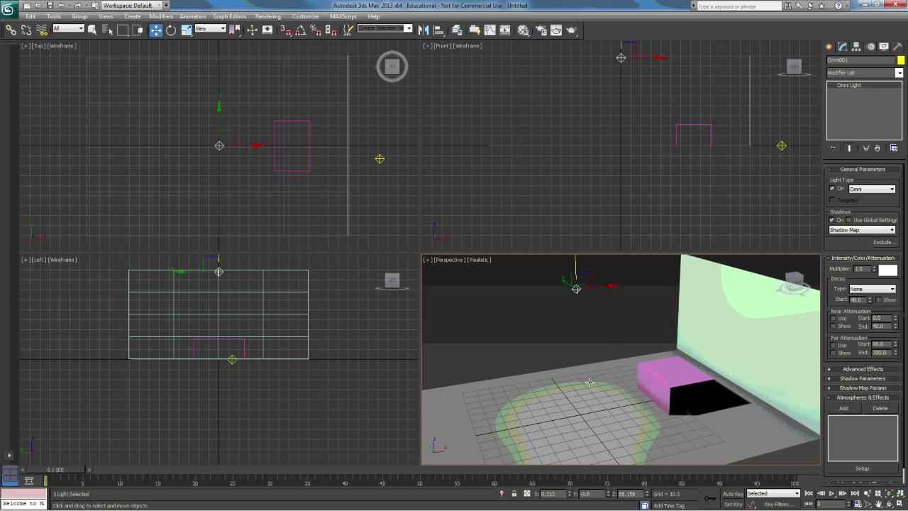
drag(576, 260, 581, 382)
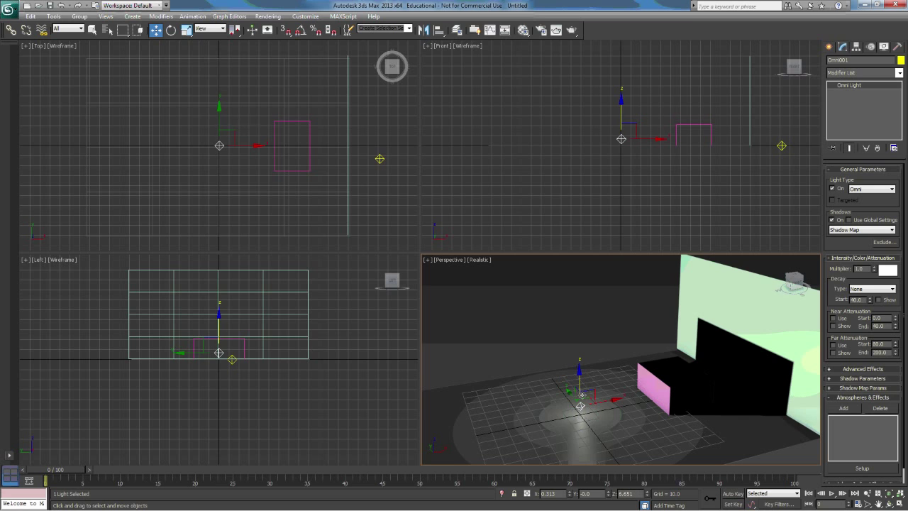
drag(580, 384, 568, 239)
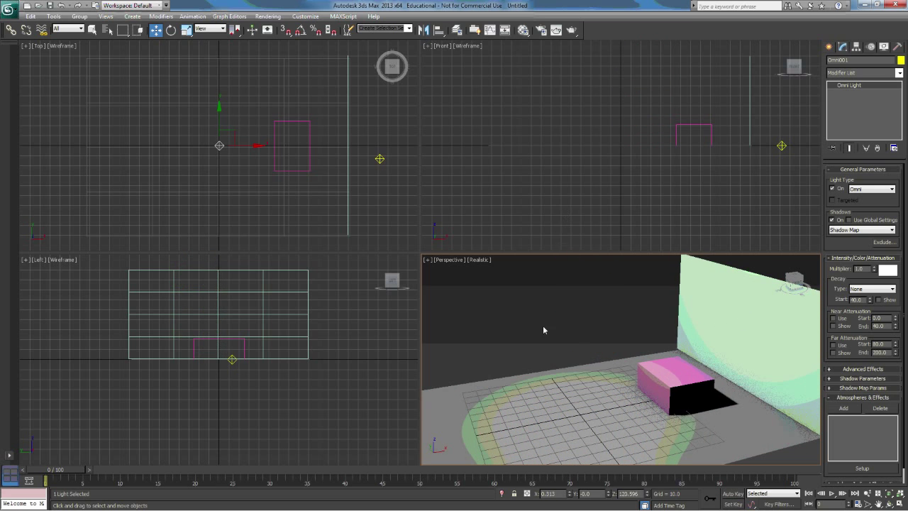
middle_drag(581, 275, 577, 300)
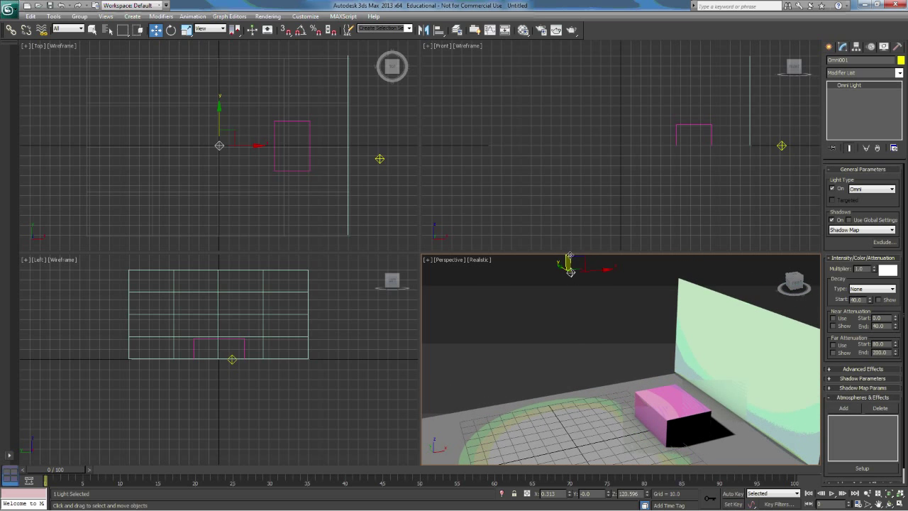
middle_drag(563, 334, 563, 338)
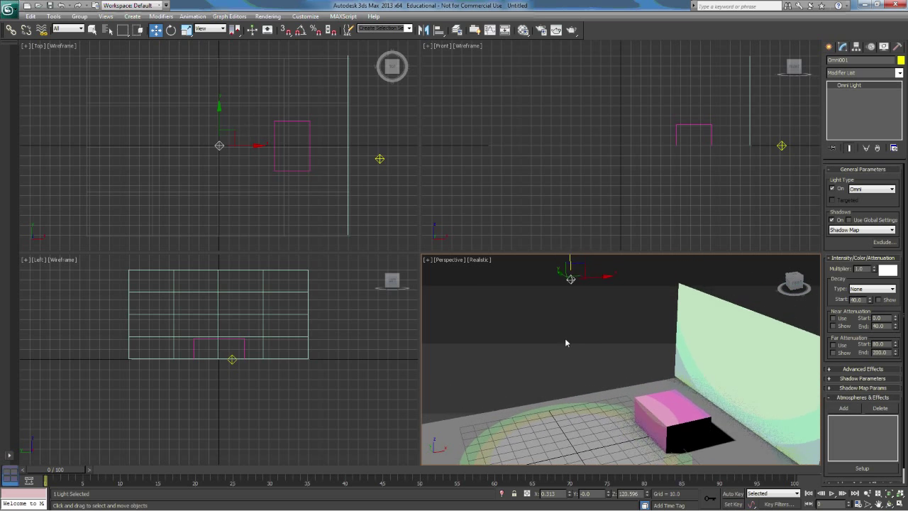
drag(570, 267, 572, 312)
middle_drag(572, 312, 517, 286)
Step: Set Omni001's decay type to Inverse and raise the light slightly along Z
click(862, 289)
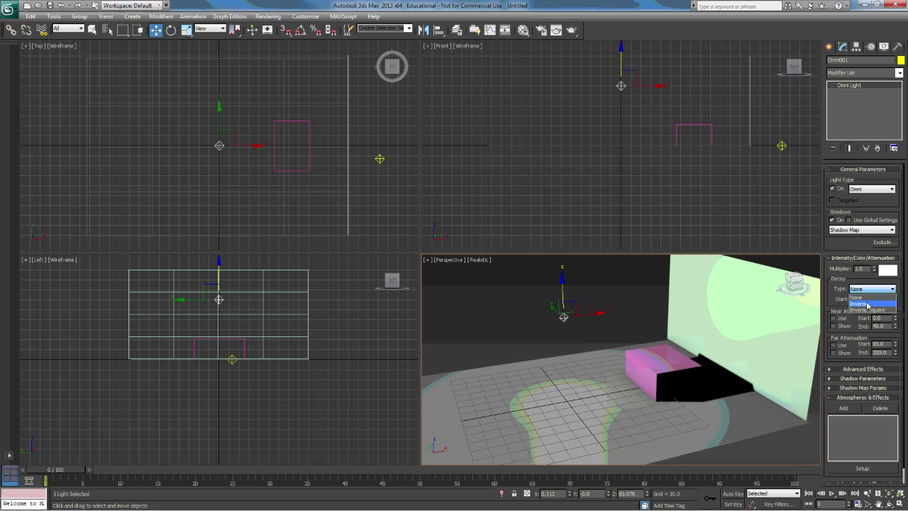
click(865, 304)
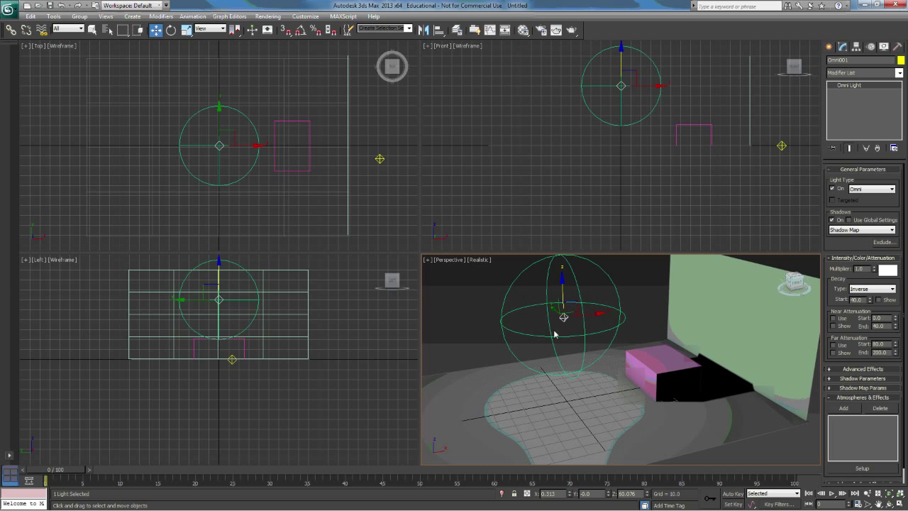
drag(563, 317, 558, 264)
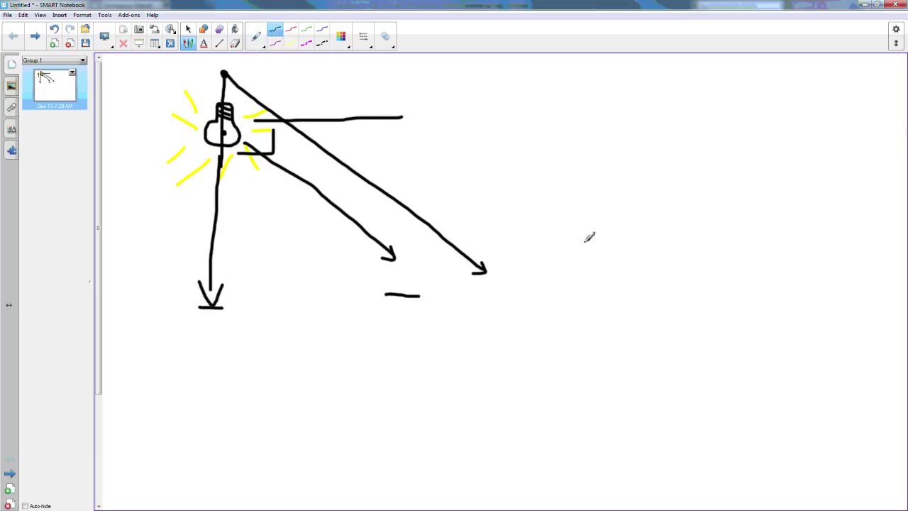
Step: Draw a star for the light source and a blue box to its right
mouse_move(596, 91)
mouse_down()
mouse_move(595, 122)
mouse_move(608, 104)
mouse_move(587, 122)
mouse_move(610, 115)
mouse_up()
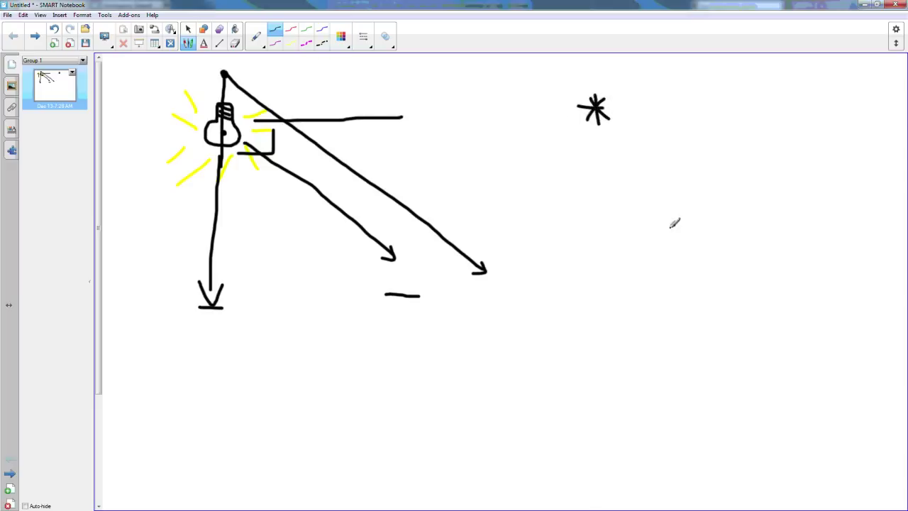
click(322, 31)
drag(739, 204, 741, 253)
mouse_move(739, 203)
mouse_down()
mouse_move(779, 183)
mouse_move(759, 205)
mouse_move(778, 206)
mouse_move(780, 245)
mouse_move(742, 249)
mouse_up()
mouse_move(780, 183)
mouse_down()
mouse_move(812, 182)
mouse_move(815, 222)
mouse_move(781, 251)
mouse_up()
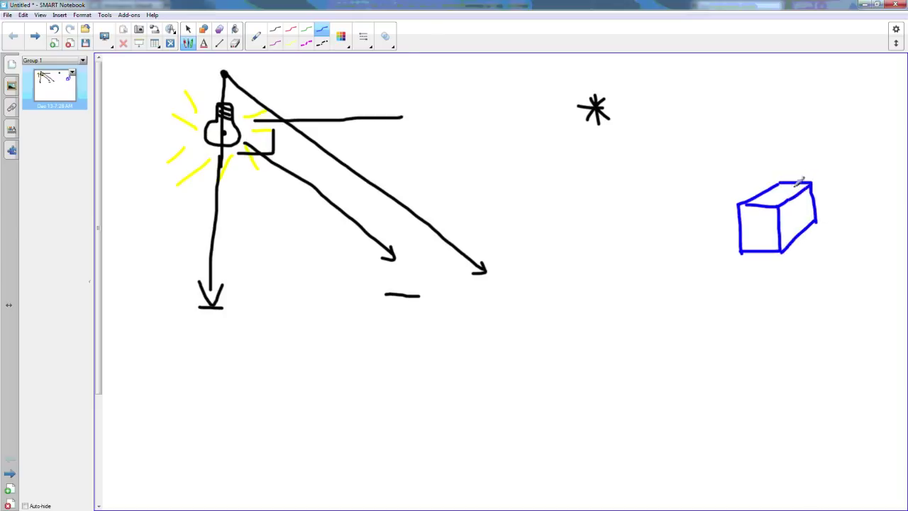
Step: Add a green arrow from star to box, labelling the star M=4 and the arrow D=2
click(306, 29)
mouse_move(618, 122)
mouse_down()
mouse_move(741, 193)
mouse_move(725, 198)
mouse_up()
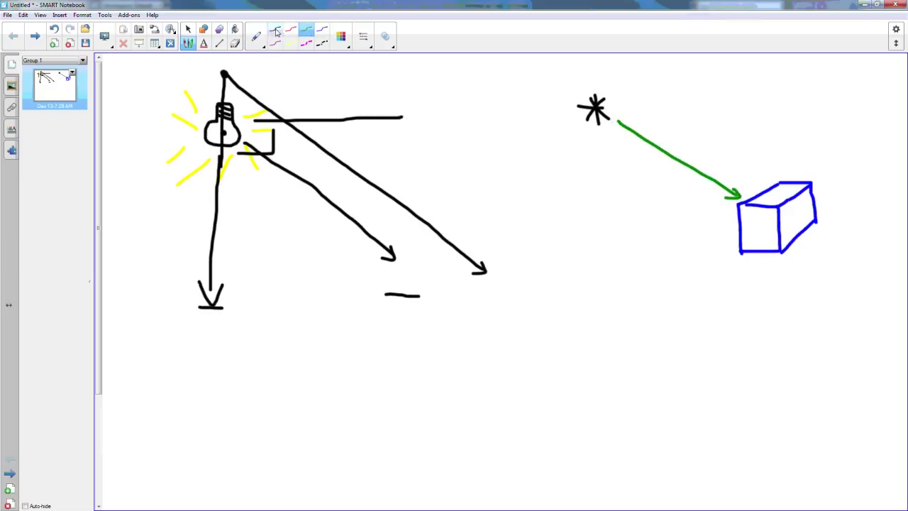
click(276, 32)
mouse_move(582, 69)
mouse_down()
mouse_move(581, 86)
mouse_move(601, 70)
mouse_move(601, 85)
mouse_move(612, 74)
mouse_move(627, 85)
mouse_up()
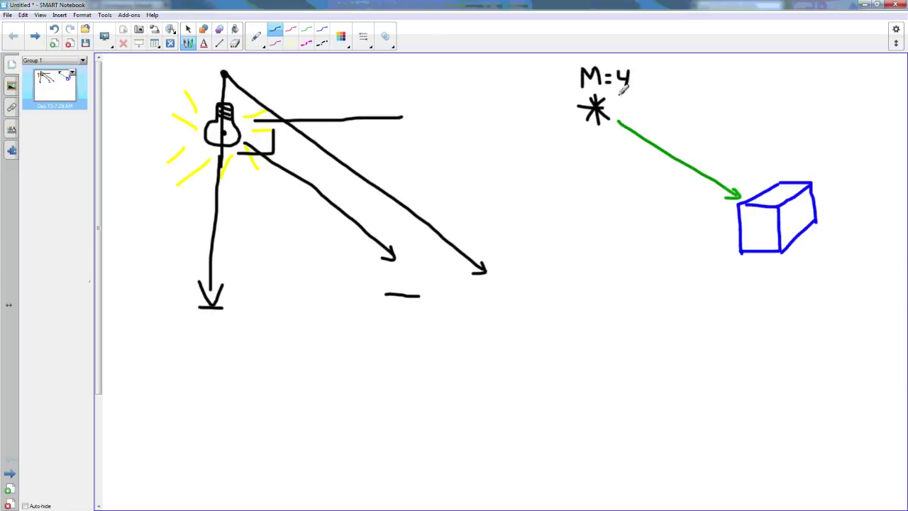
click(306, 29)
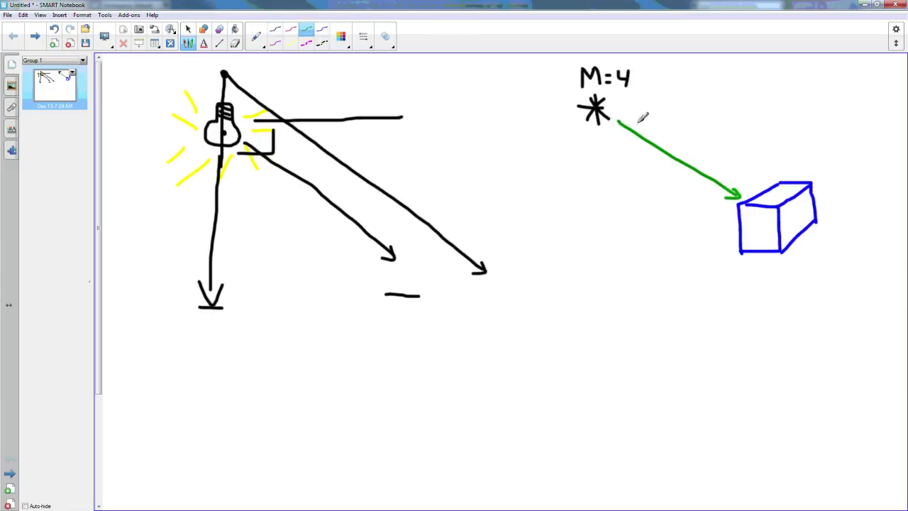
mouse_move(675, 124)
mouse_down()
mouse_move(675, 137)
mouse_move(703, 128)
mouse_up()
drag(694, 134, 728, 139)
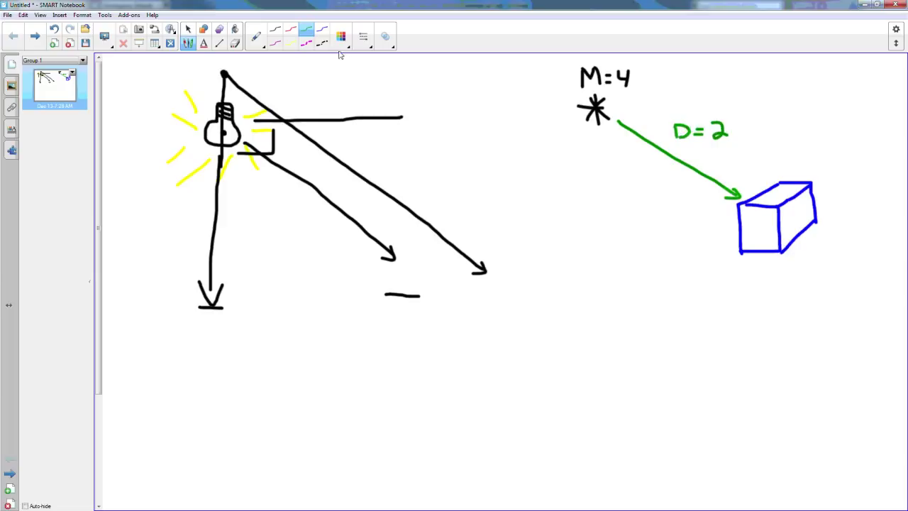
Step: Write I=2 above the blue box and a blue I at the top right
click(322, 29)
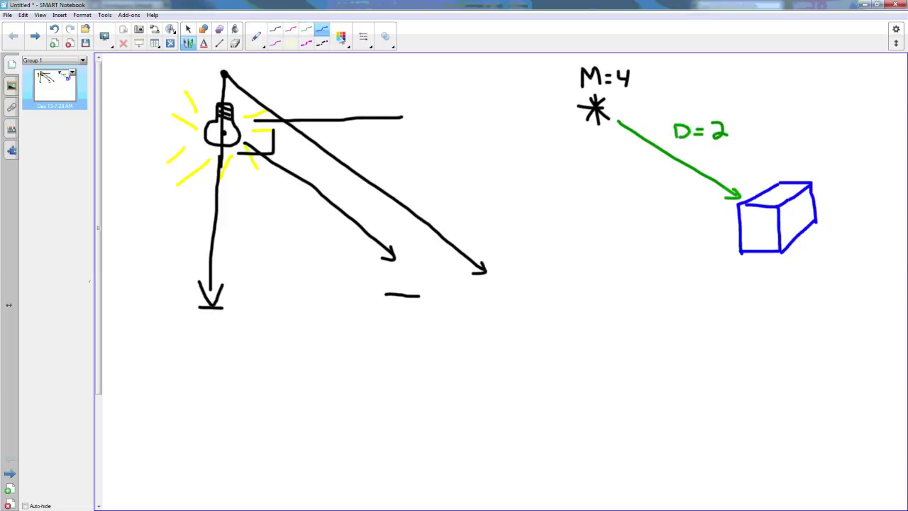
mouse_move(778, 151)
mouse_down()
mouse_move(793, 151)
mouse_move(785, 167)
mouse_up()
mouse_move(777, 169)
mouse_down()
mouse_move(813, 156)
mouse_move(828, 163)
mouse_move(822, 170)
mouse_move(837, 169)
mouse_up()
drag(655, 103, 667, 108)
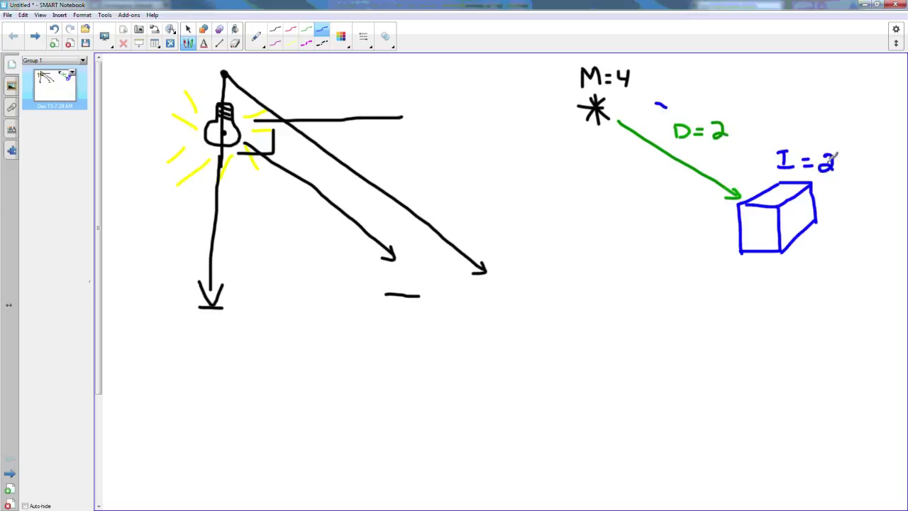
mouse_move(733, 67)
mouse_down()
mouse_move(733, 91)
mouse_move(749, 69)
mouse_up()
drag(719, 100, 756, 100)
Step: In red, square the distance to D=2²=4 and strike out the box's I=2, writing 0 above
click(291, 30)
drag(766, 66, 777, 76)
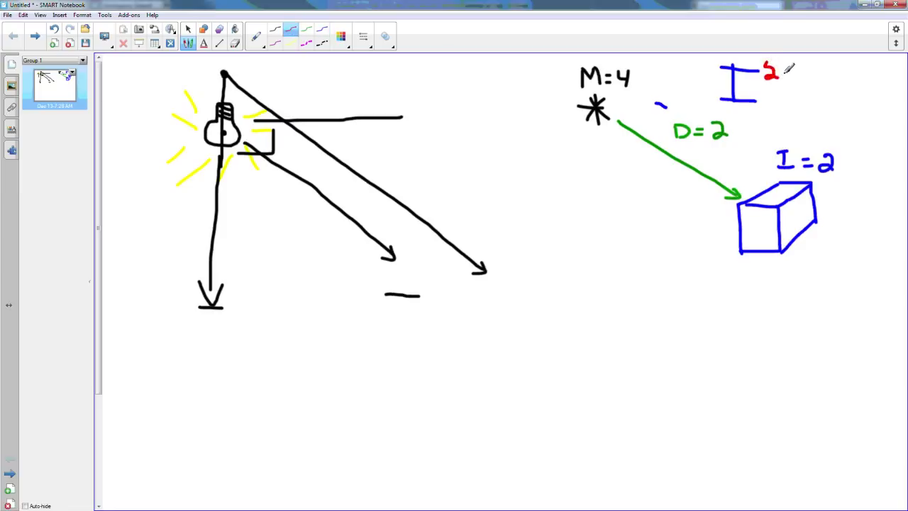
mouse_move(784, 71)
mouse_down()
mouse_move(793, 98)
mouse_move(736, 121)
mouse_up()
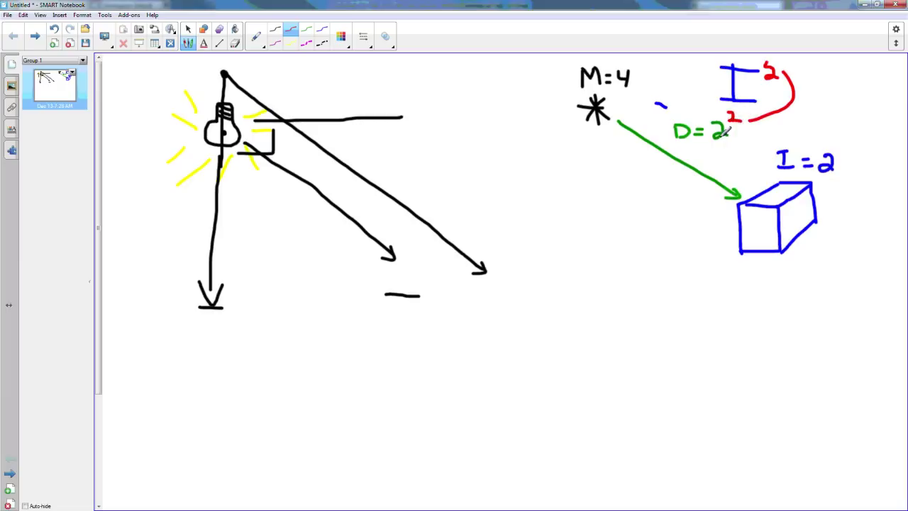
drag(744, 127, 776, 127)
drag(773, 120, 772, 136)
drag(666, 90, 675, 94)
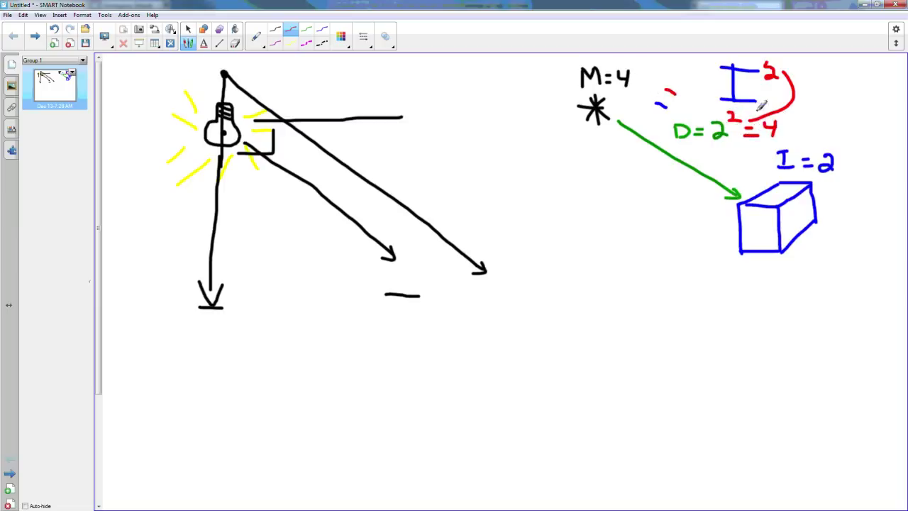
drag(840, 146, 819, 176)
mouse_move(836, 123)
mouse_down()
mouse_move(829, 133)
mouse_move(837, 125)
mouse_up()
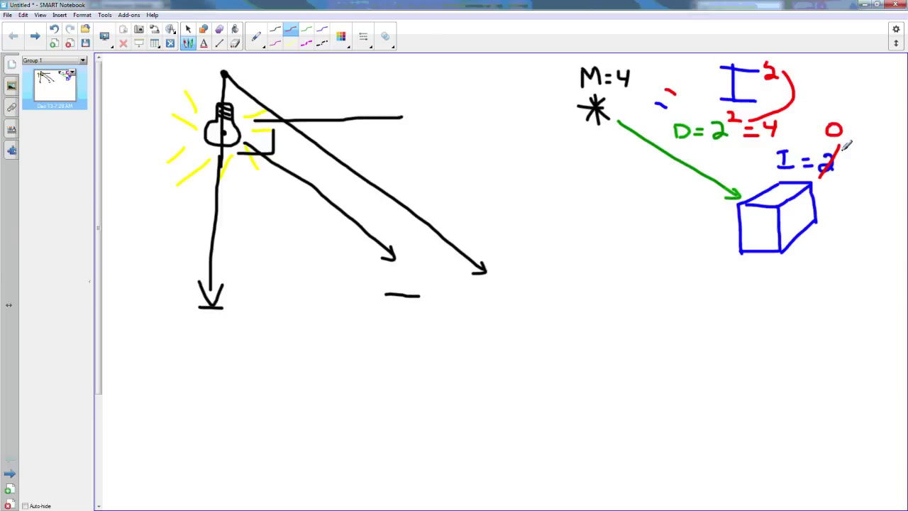
click(275, 29)
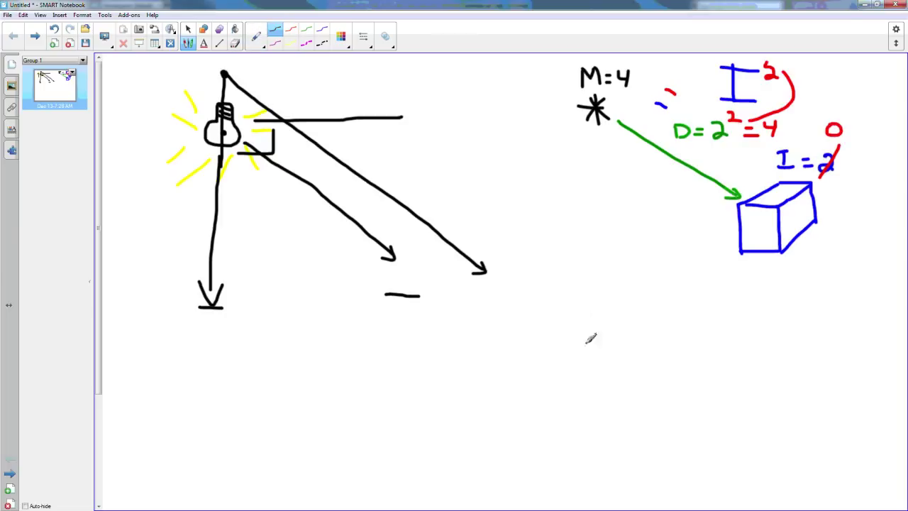
Step: Draw I and D graph axes with arrows, circle the blue I, and add a sloping falloff line labelled I
mouse_move(568, 257)
mouse_down()
mouse_move(577, 381)
mouse_move(778, 369)
mouse_up()
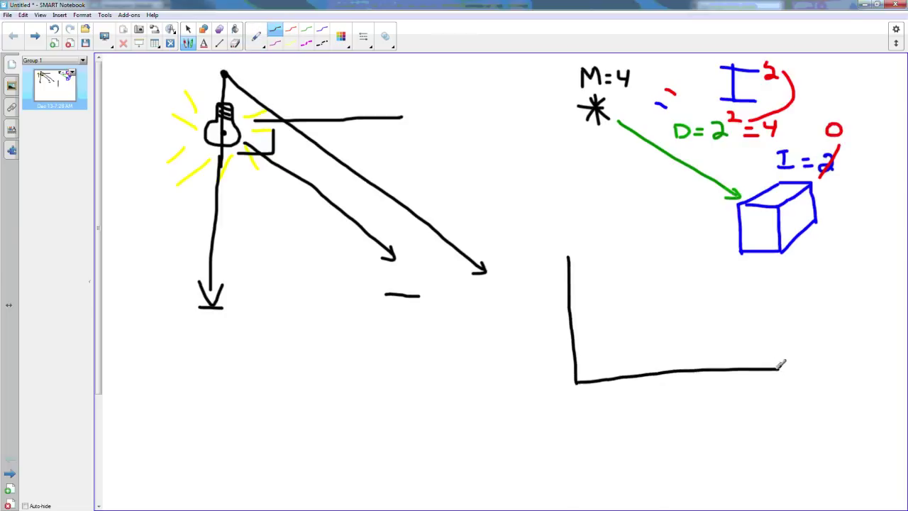
mouse_move(665, 401)
mouse_down()
mouse_move(665, 410)
mouse_move(678, 398)
mouse_move(667, 417)
mouse_up()
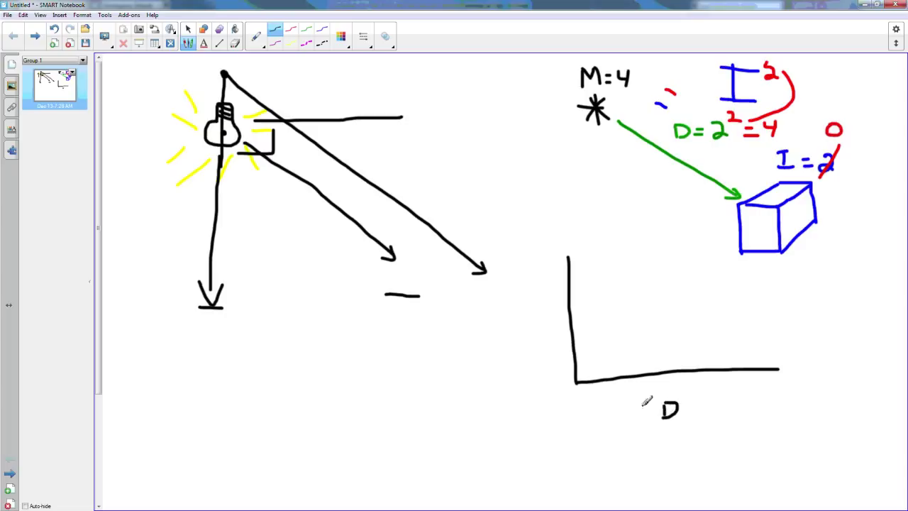
mouse_move(598, 400)
mouse_down()
mouse_move(759, 383)
mouse_move(742, 404)
mouse_up()
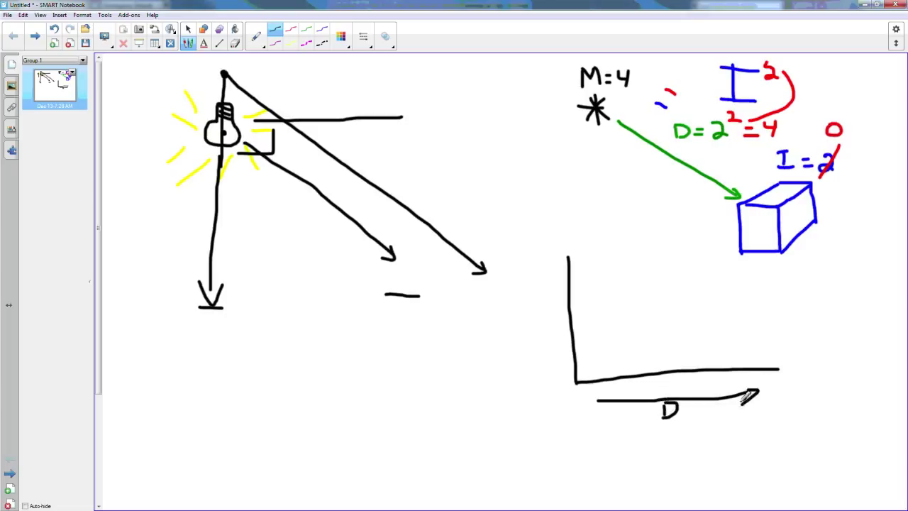
mouse_move(522, 309)
mouse_down()
mouse_move(522, 324)
mouse_move(532, 308)
mouse_move(530, 327)
mouse_up()
mouse_move(551, 370)
mouse_down()
mouse_move(539, 268)
mouse_move(549, 278)
mouse_up()
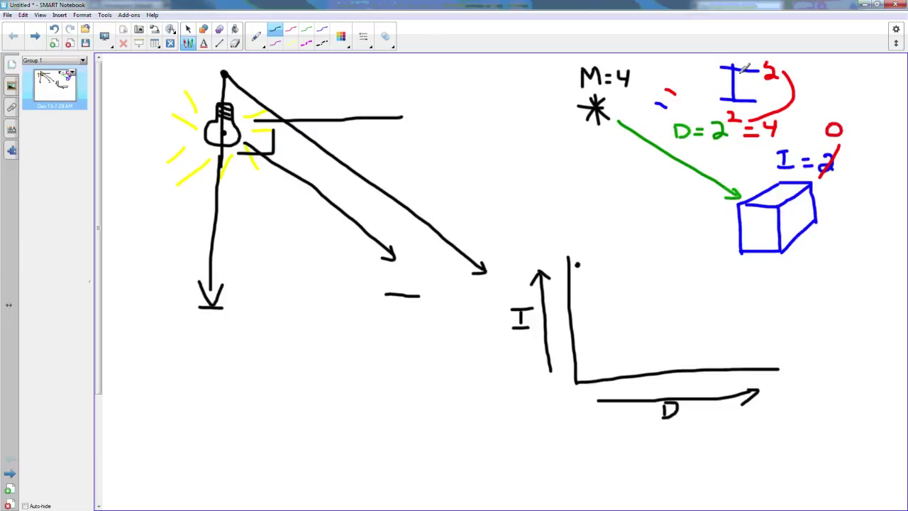
mouse_move(740, 51)
mouse_down()
mouse_move(709, 93)
mouse_move(762, 95)
mouse_move(742, 55)
mouse_move(709, 71)
mouse_up()
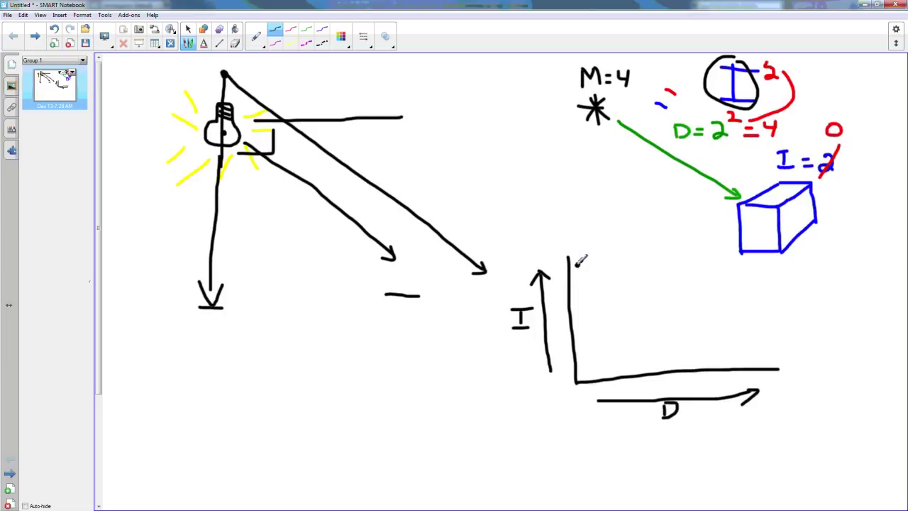
drag(579, 265, 761, 353)
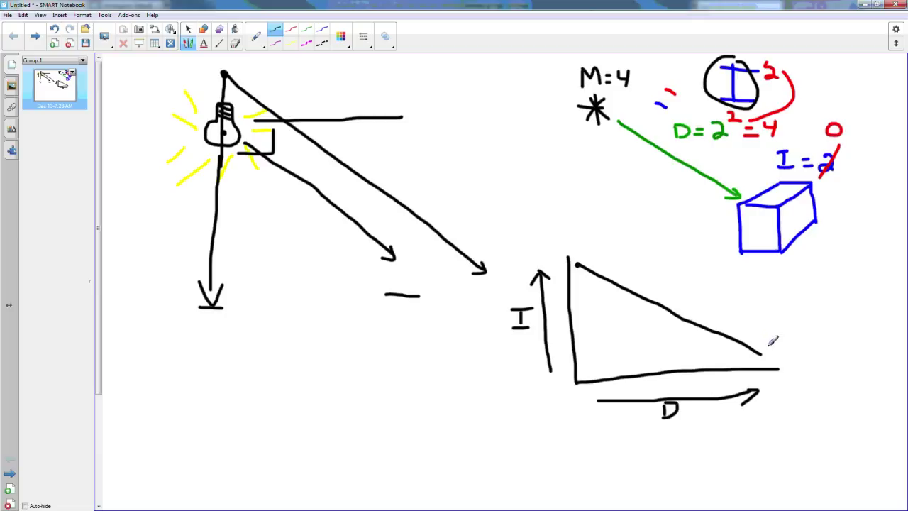
mouse_move(770, 342)
mouse_down()
mouse_move(770, 357)
mouse_move(777, 341)
mouse_move(780, 356)
mouse_up()
Step: Draw a red inverse-square curve labelled I² under the graph's falloff line, then trace a blue curve along it
click(291, 29)
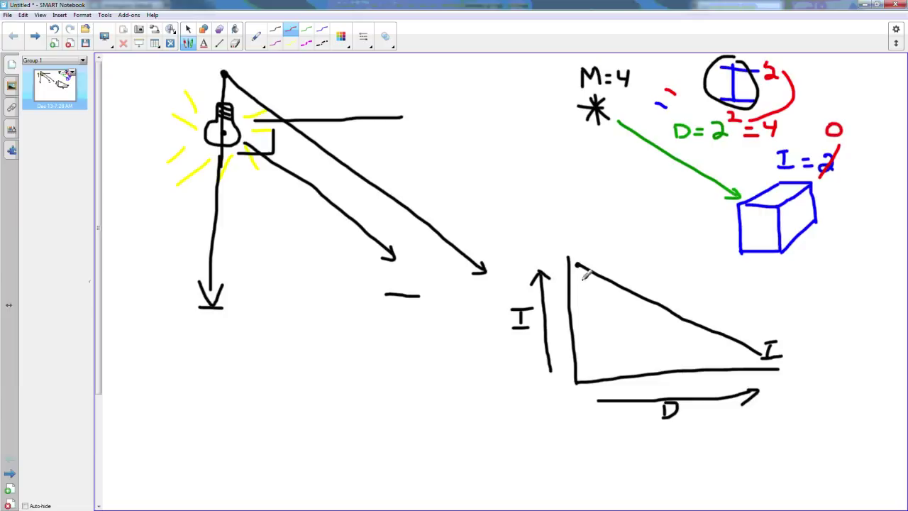
mouse_move(579, 274)
mouse_down()
mouse_move(598, 321)
mouse_move(658, 349)
mouse_move(733, 361)
mouse_move(797, 358)
mouse_move(808, 347)
mouse_move(822, 359)
mouse_up()
click(322, 31)
drag(757, 359, 756, 359)
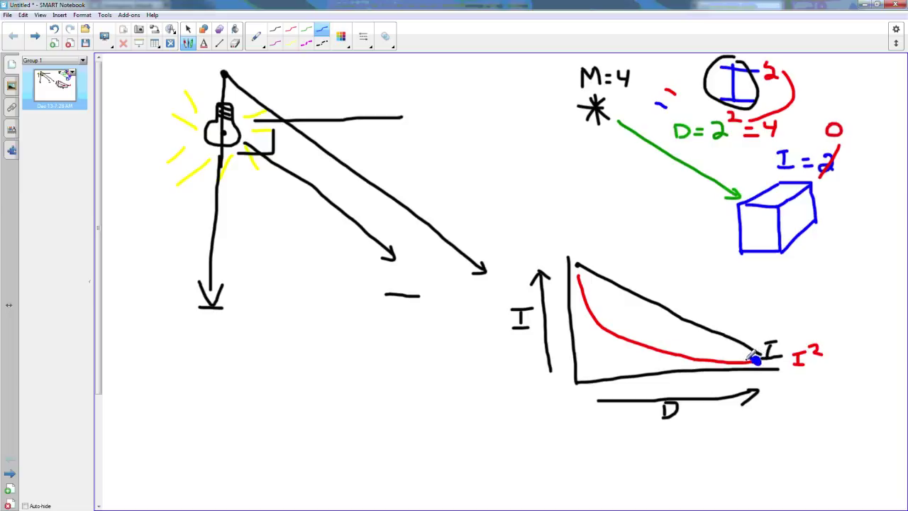
mouse_move(732, 356)
mouse_down()
mouse_move(617, 329)
mouse_move(595, 311)
mouse_move(585, 271)
mouse_up()
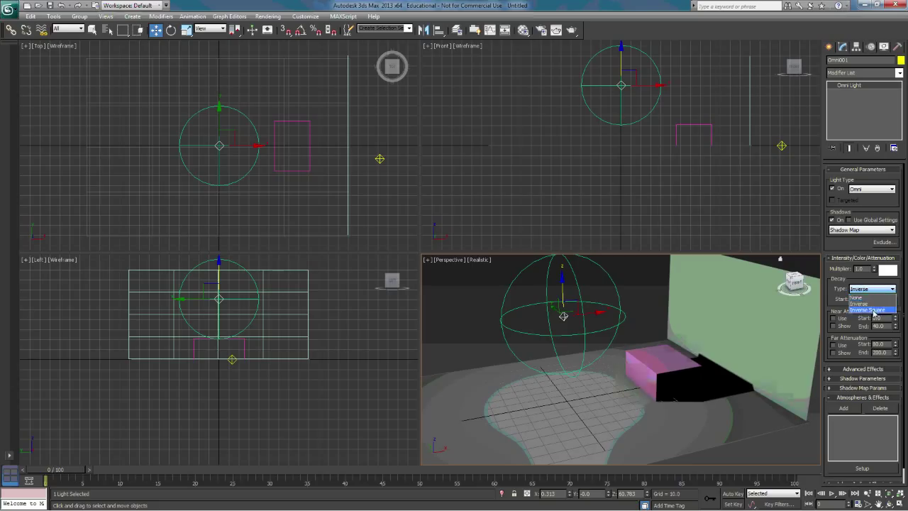
Step: Set Omni001's decay type to Inverse and reposition the light above the pink box
click(872, 310)
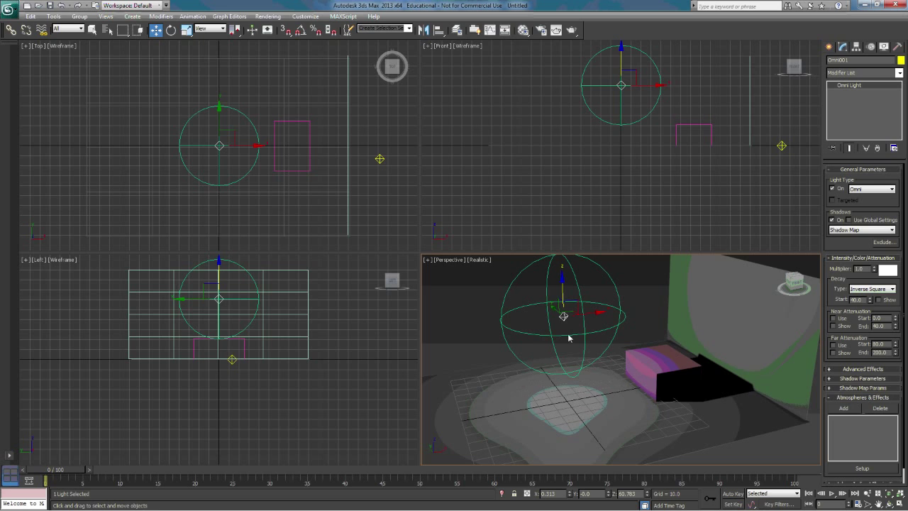
drag(563, 316, 634, 358)
click(872, 289)
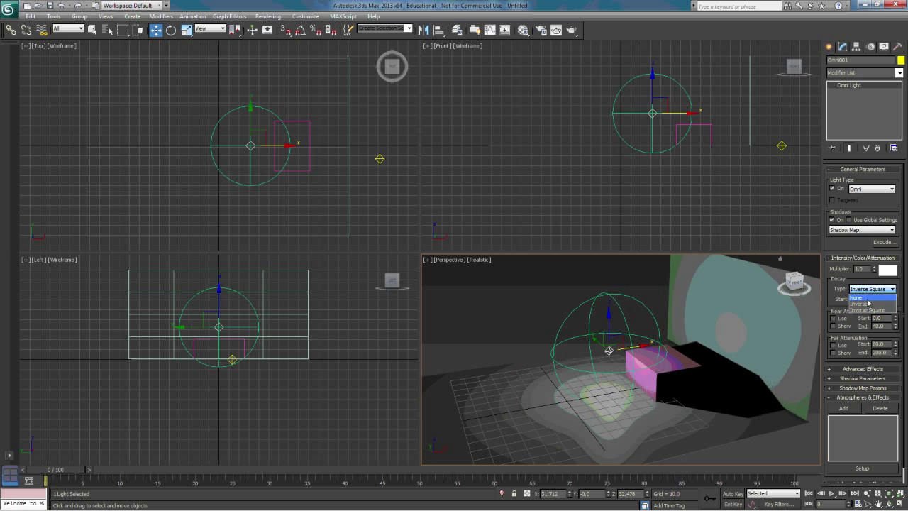
click(866, 304)
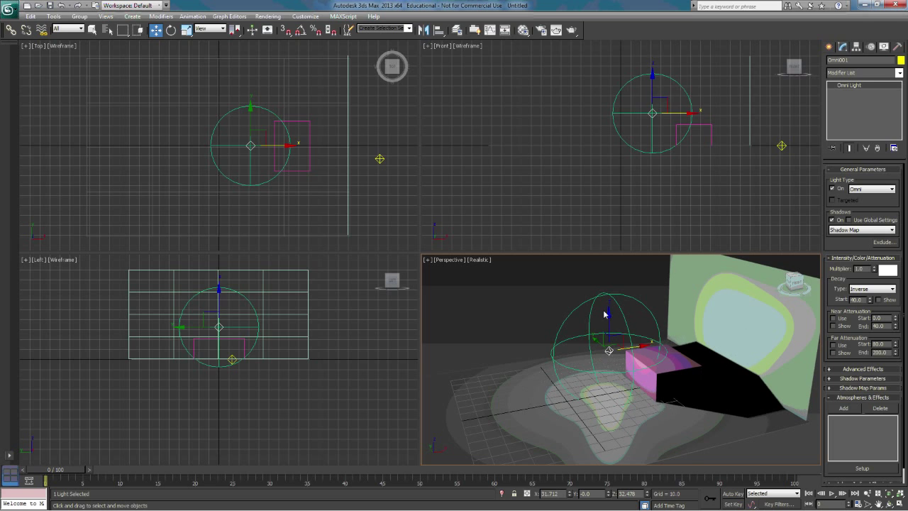
mouse_move(644, 314)
mouse_down()
mouse_move(624, 316)
mouse_move(647, 328)
mouse_up()
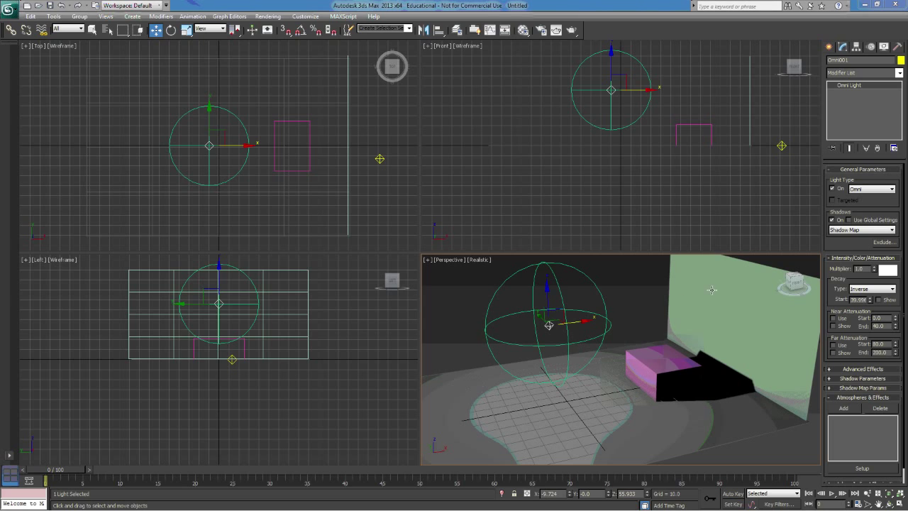
Step: Adjust the Inverse decay start distance down and back up, resizing the lit pool on the floor
drag(871, 300, 870, 303)
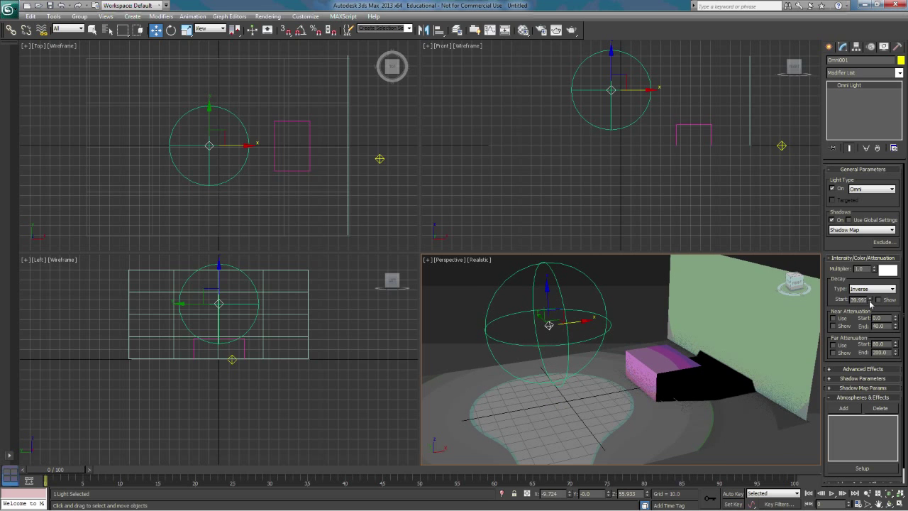
drag(870, 304, 880, 342)
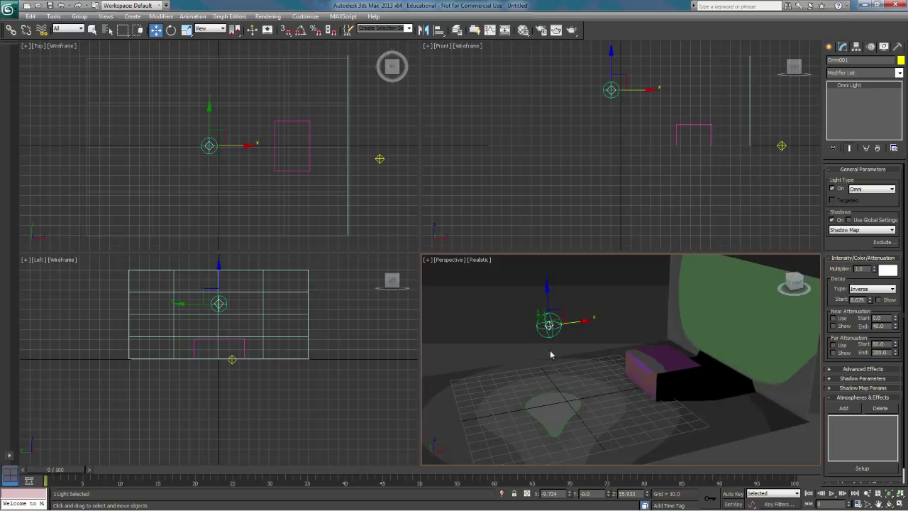
drag(869, 300, 870, 242)
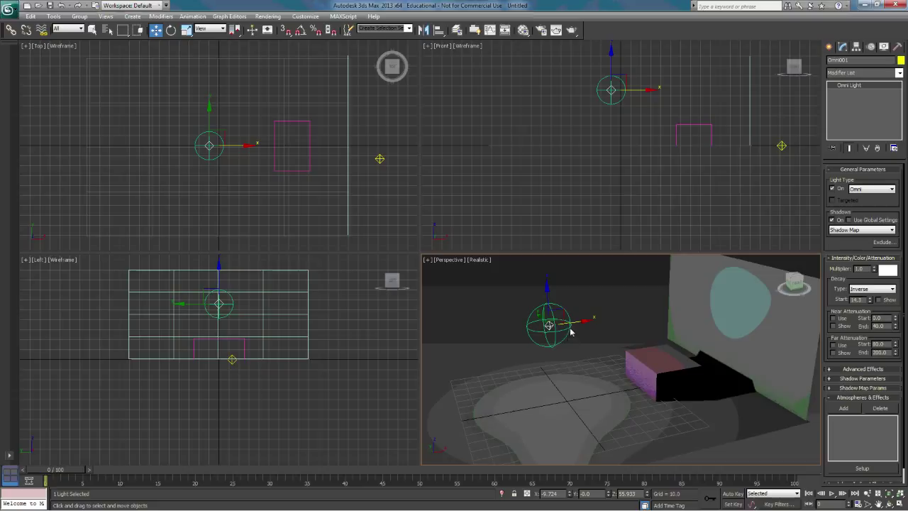